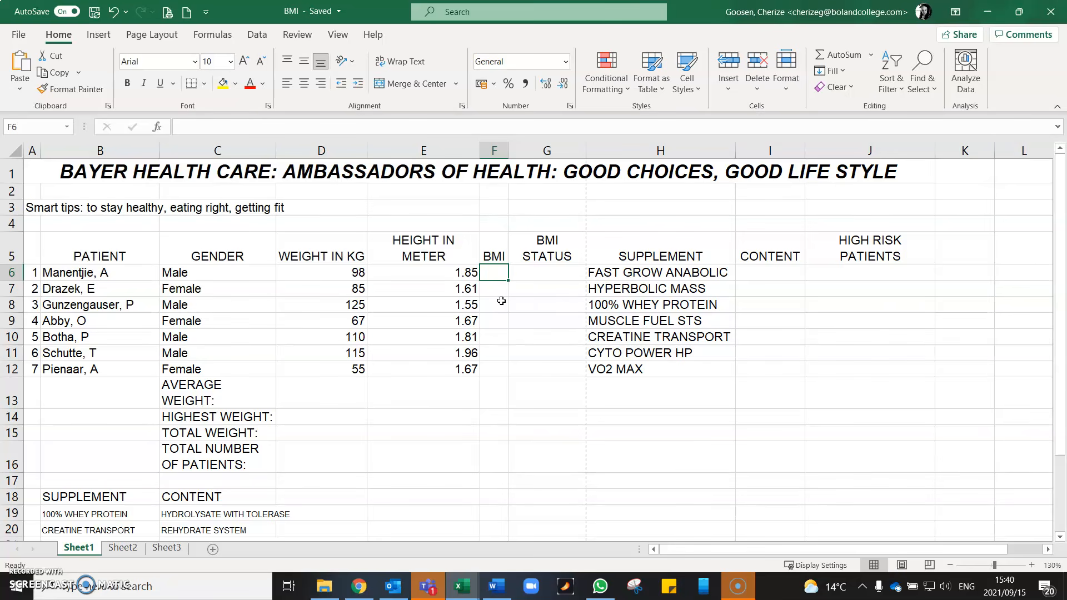
- Enter the formula =D6/(E6*E6) in F6 to calculate the first patient's BMI from weight and height
click(497, 309)
text(=)
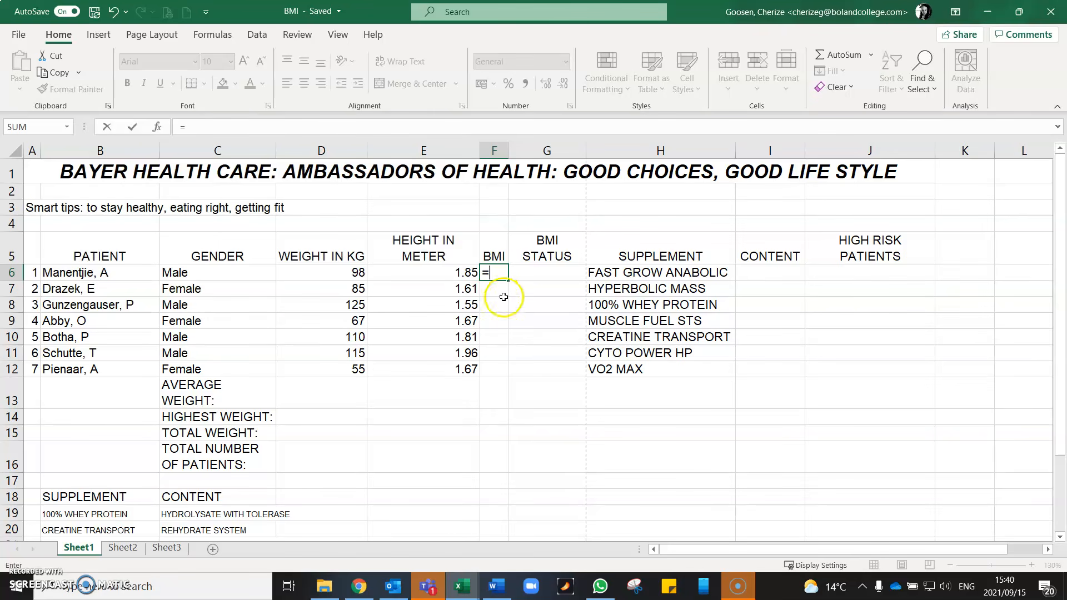
click(334, 274)
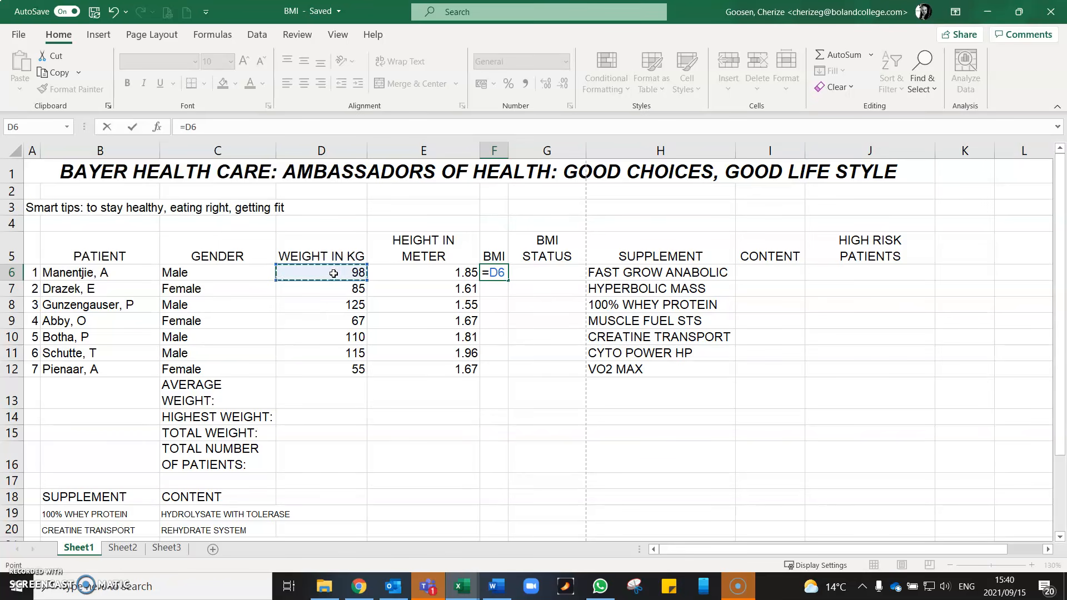
text(/()
click(435, 273)
text(*)
click(435, 273)
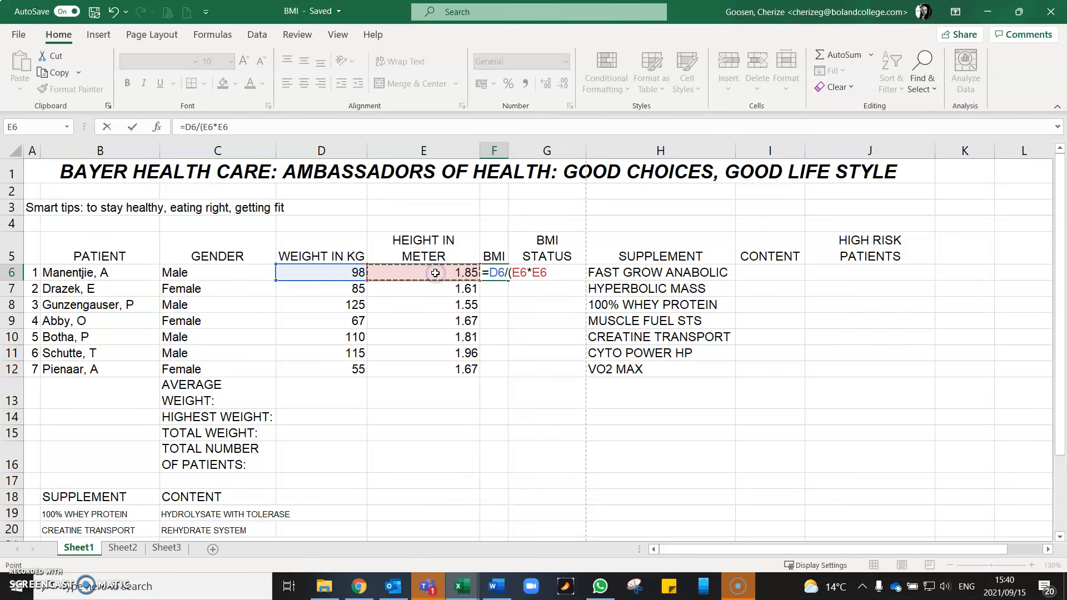
text())
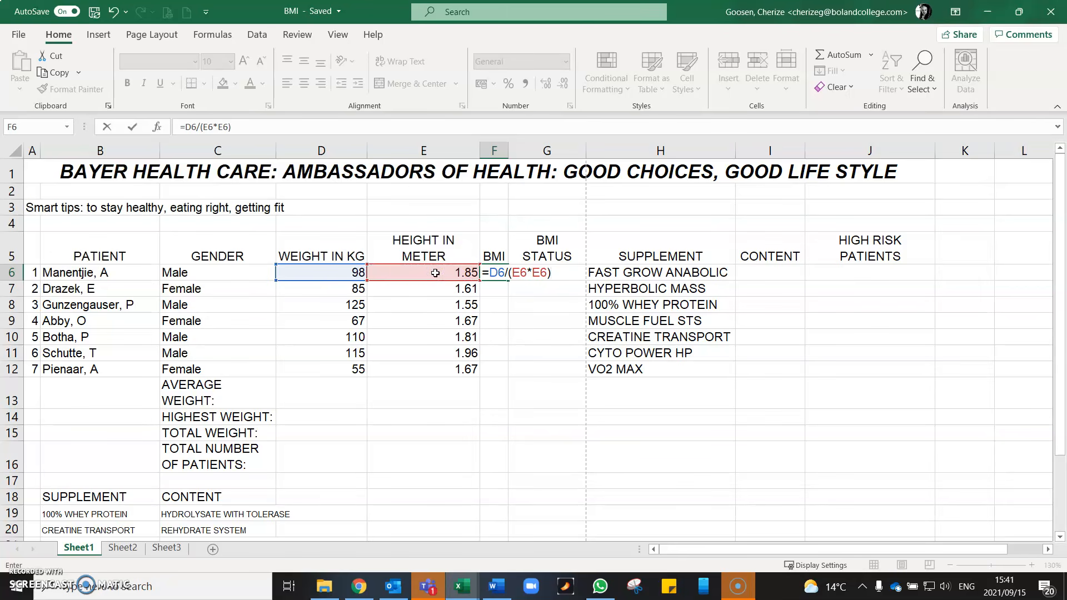
key(Return)
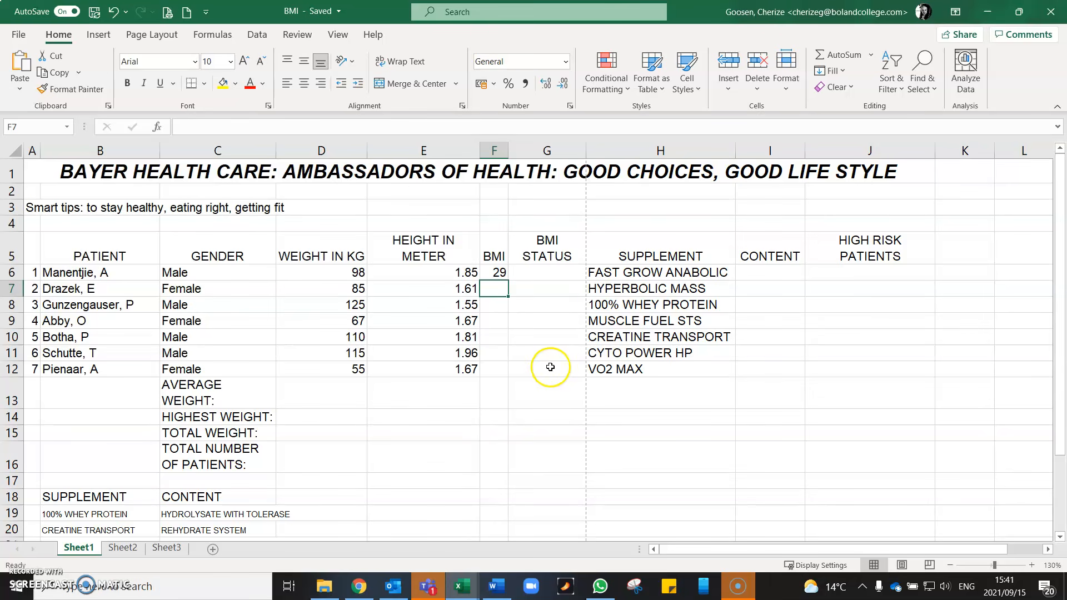
- Format the BMI in F6 with two decimal places and fill its formula down to F12
click(501, 276)
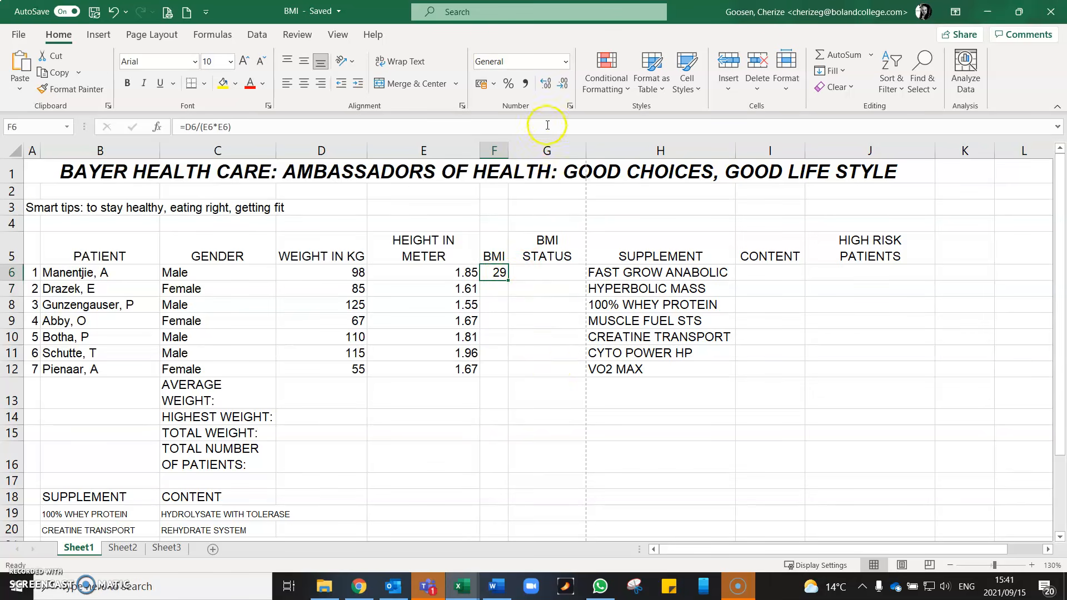
click(548, 87)
click(548, 87)
click(548, 87)
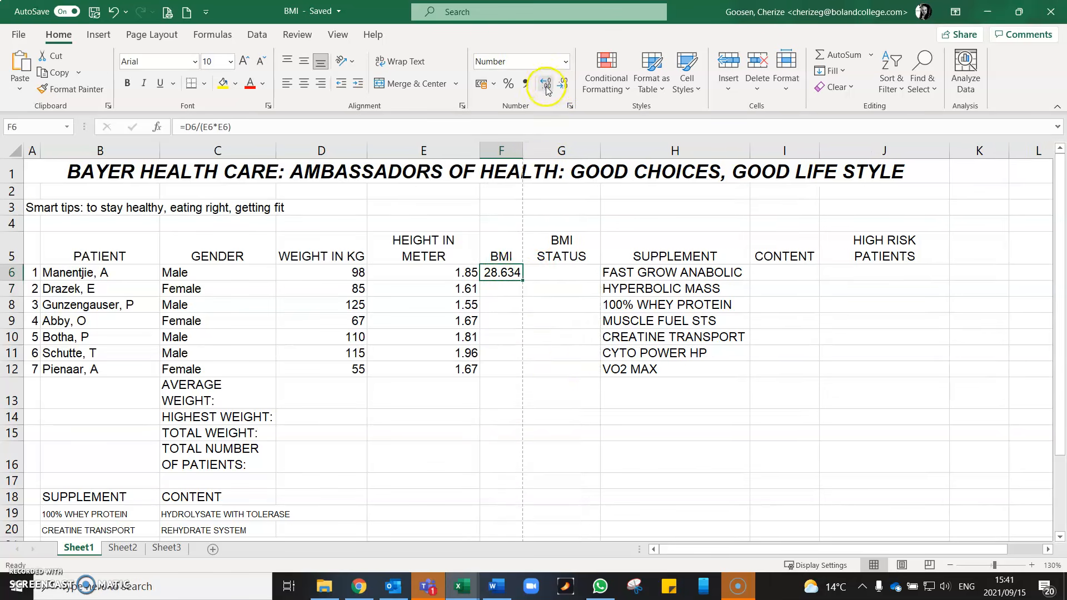
click(547, 84)
click(563, 85)
click(563, 84)
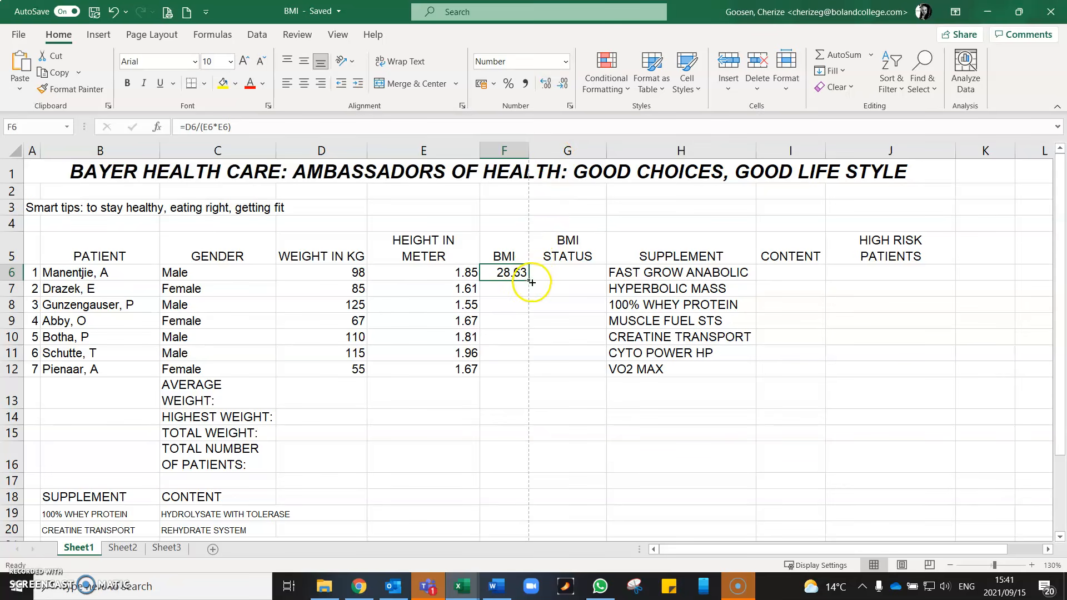
drag(529, 279, 529, 384)
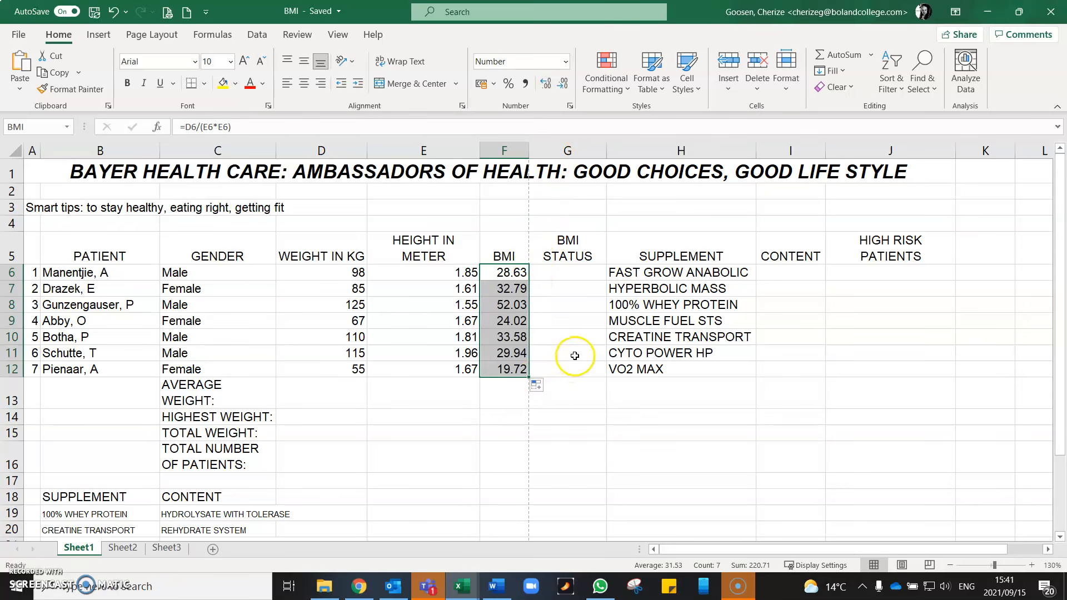
click(572, 277)
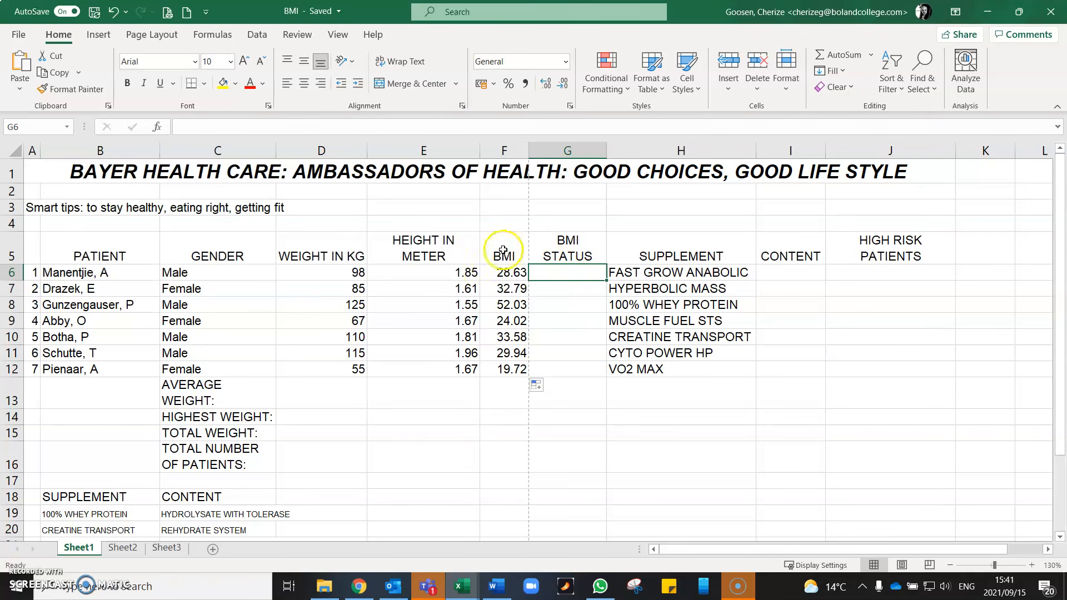
click(495, 274)
drag(495, 274, 500, 369)
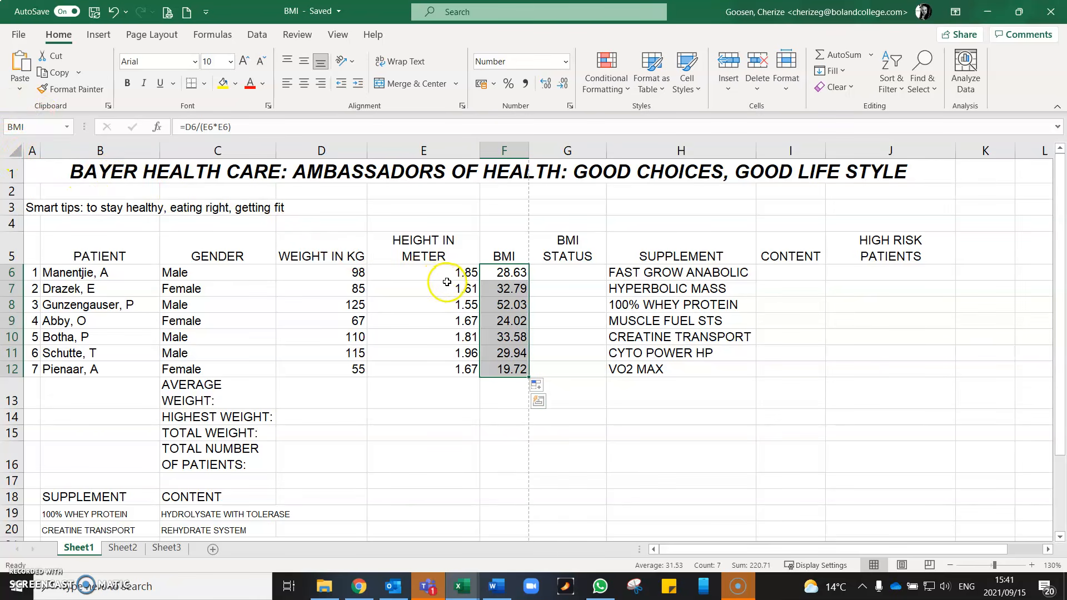
- Start an IF formula in G6 with the logical test F6<25 for the first patient's BMI status
click(568, 275)
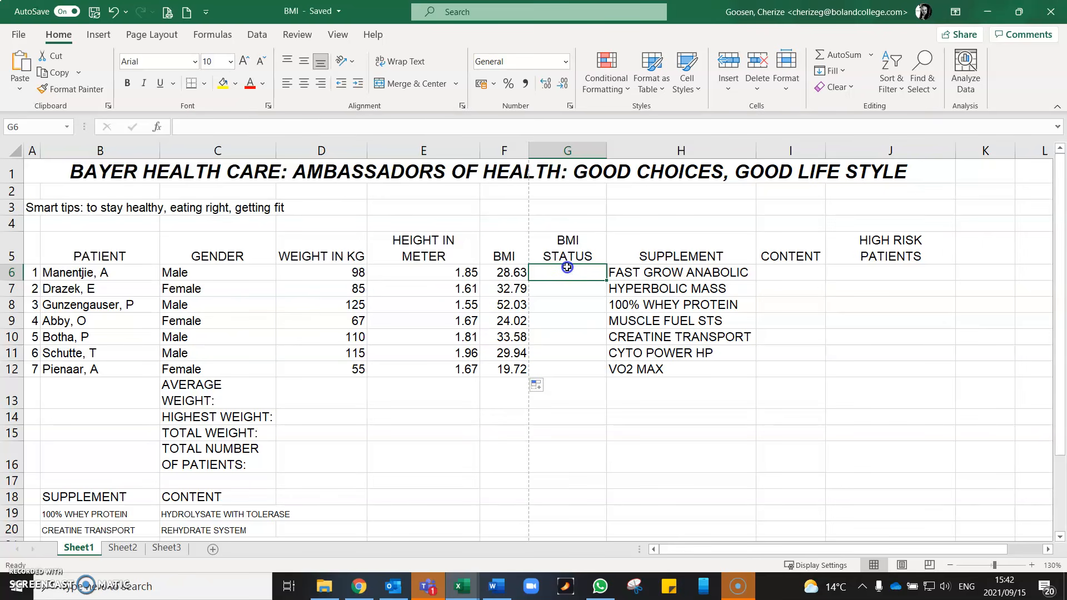
text(=)
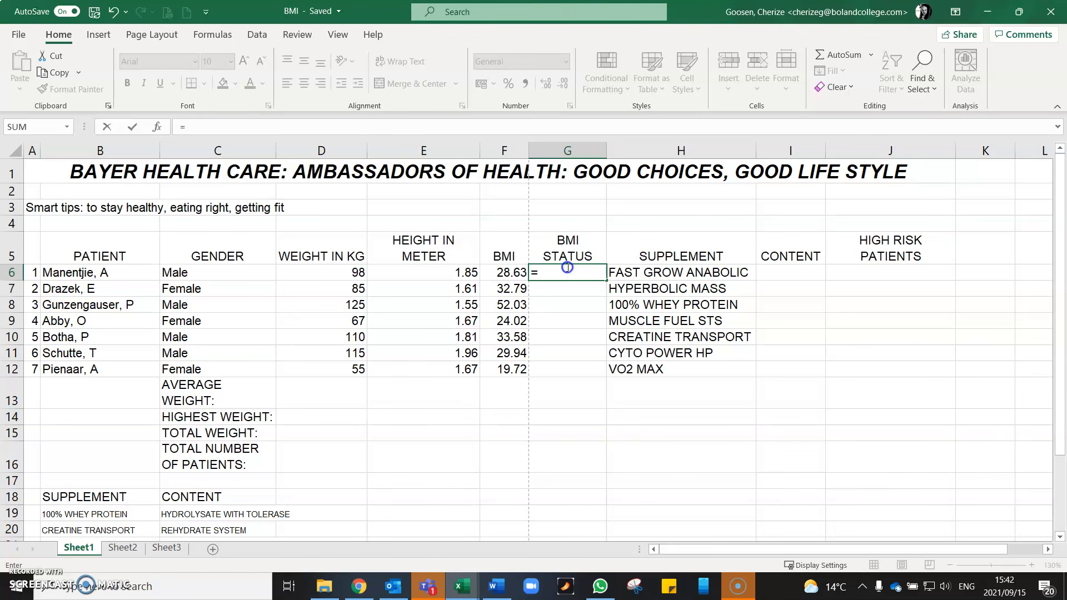
text(IF)
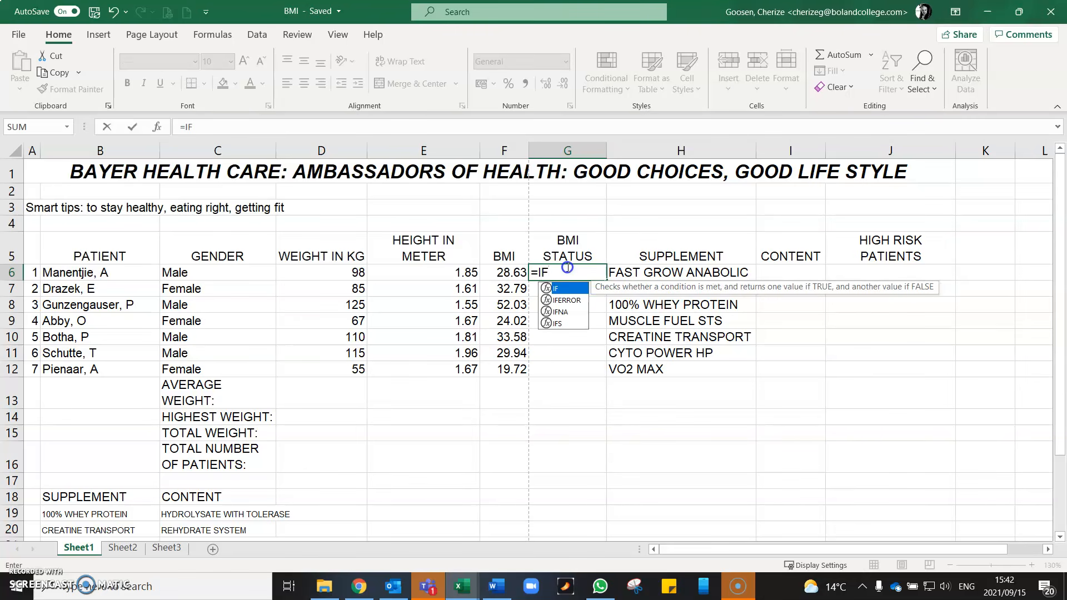
text(()
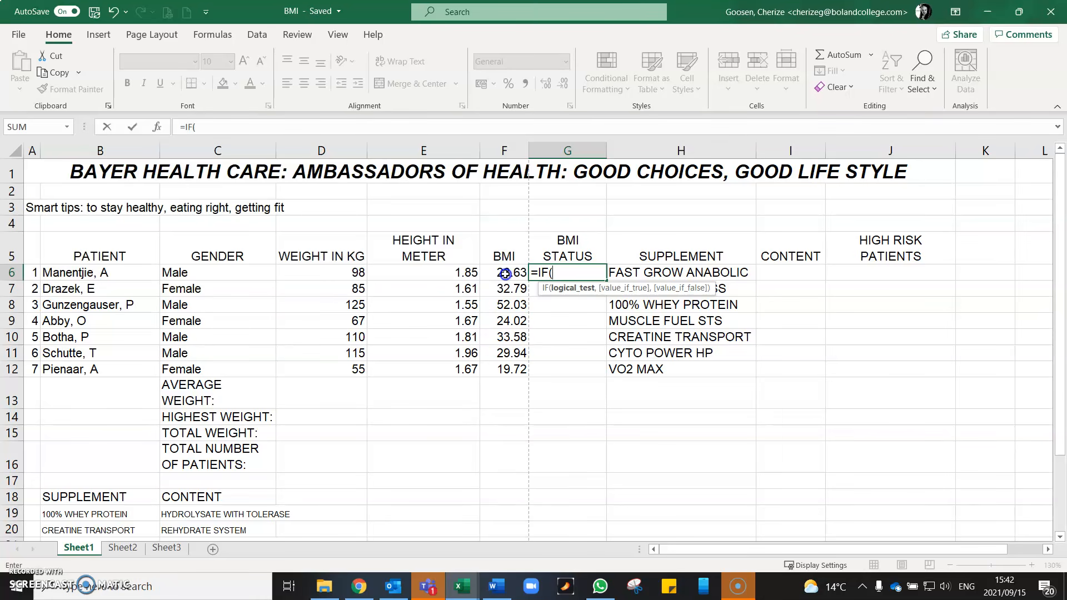
click(505, 274)
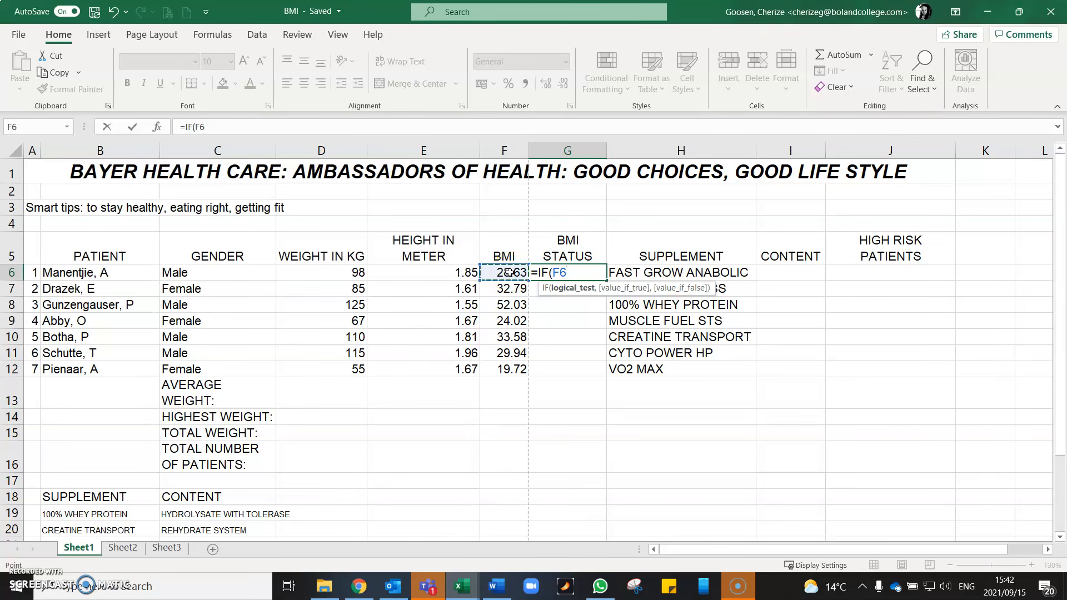
text(<25,)
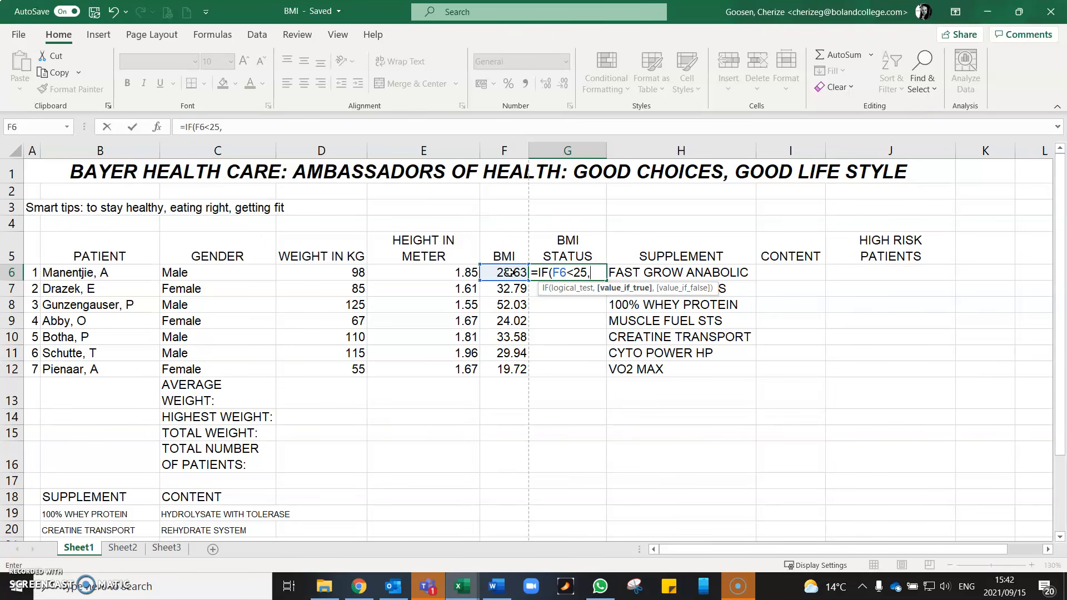
- Complete the IF formula in G6 with "HEALTHY" as the true result and "OBESE" as the false result
text("HEALTHY)
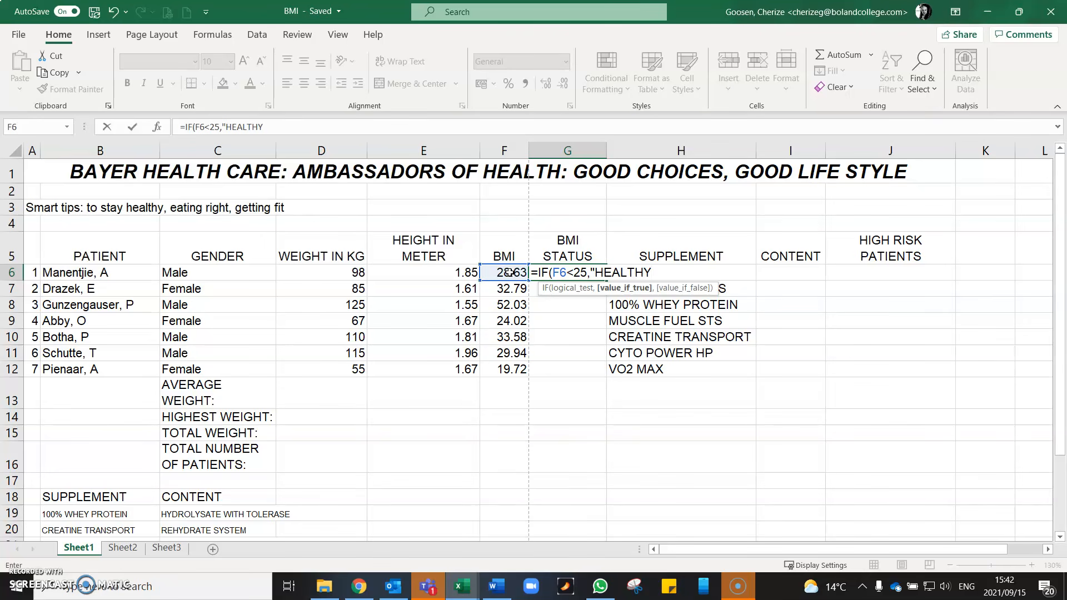
text(",)
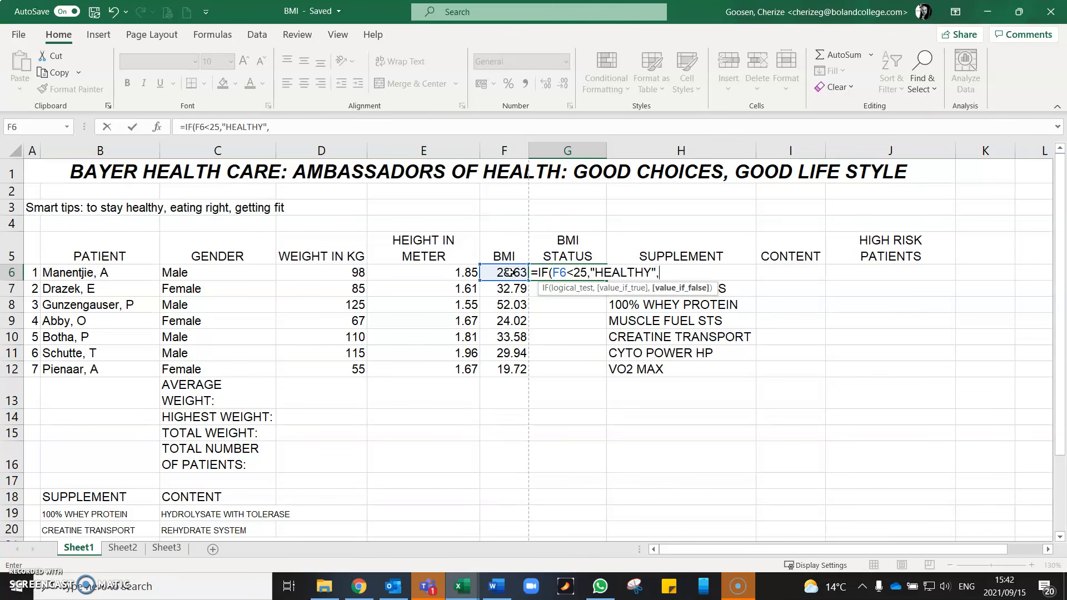
text(")
text(OBESE)
text(")
key(Return)
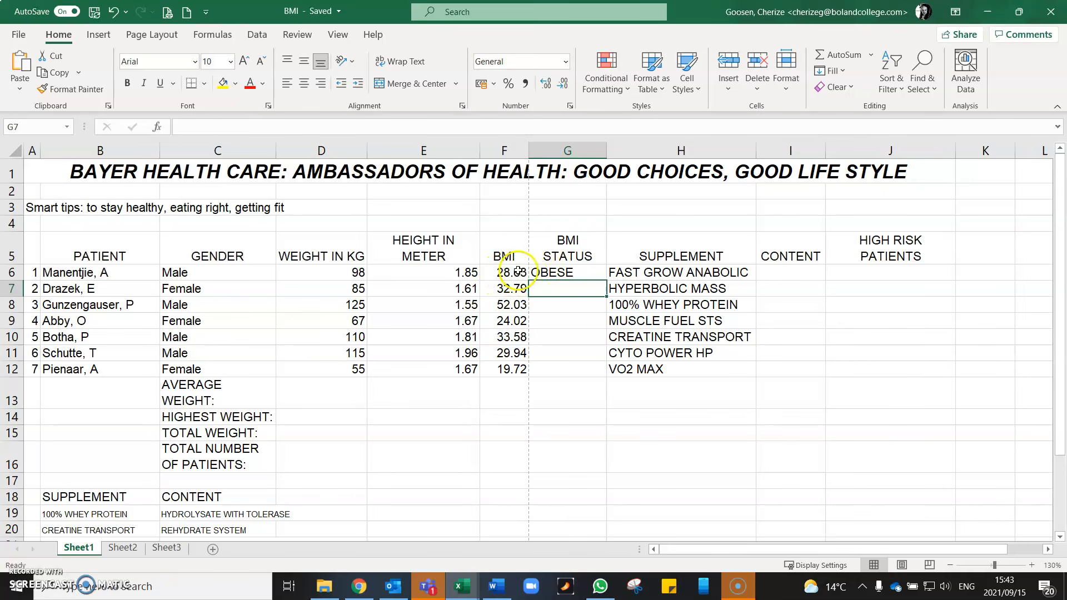
- Fill the BMI status formula from G6 down to G12 and check the statuses against the BMI values in rows 8 and 9
click(551, 272)
drag(606, 280, 610, 373)
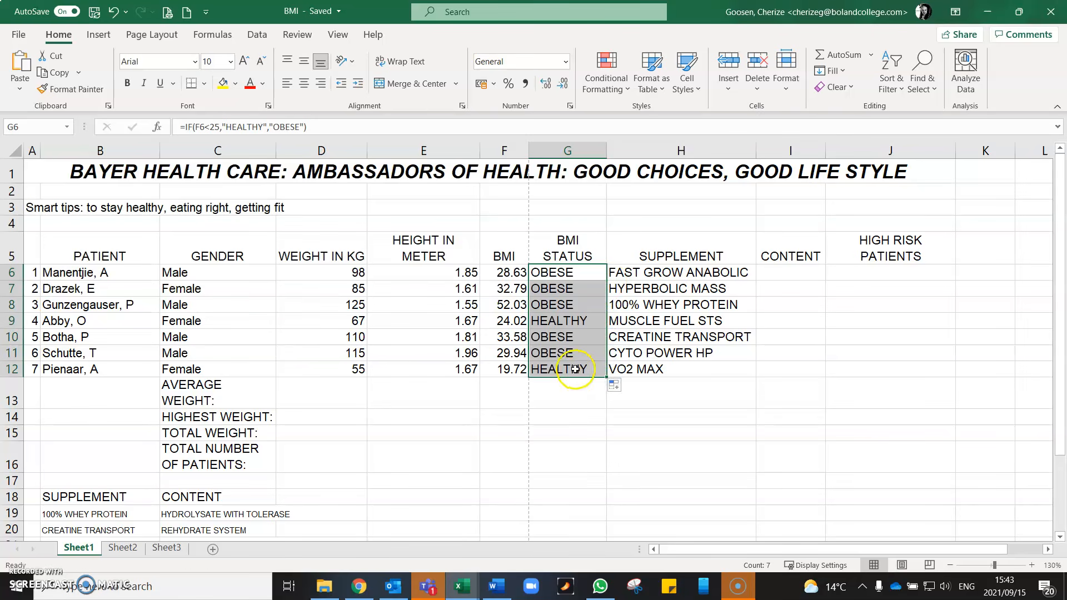
click(510, 321)
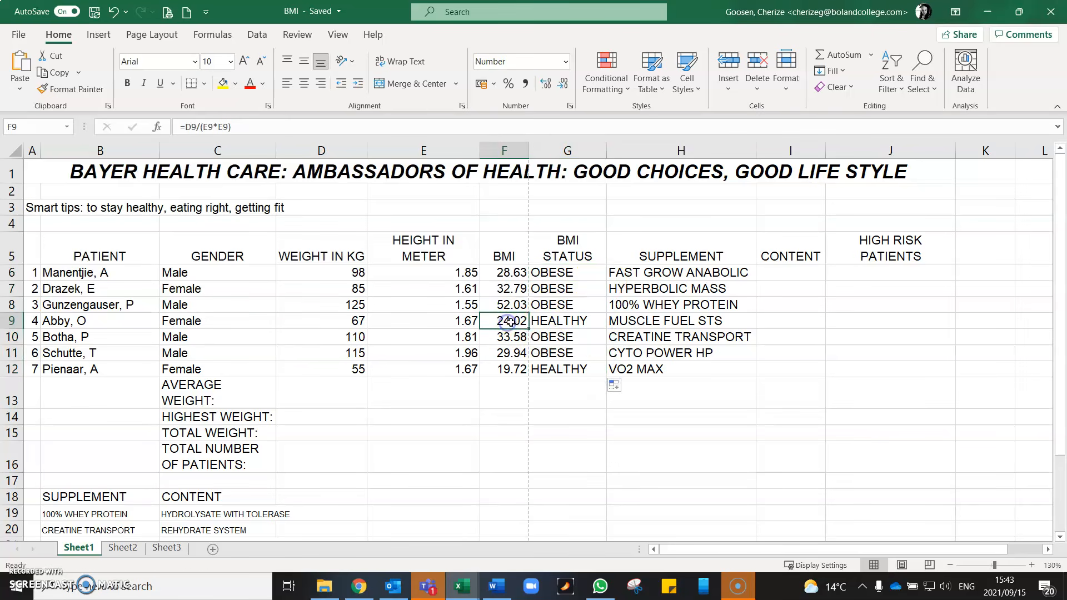
click(563, 321)
click(516, 306)
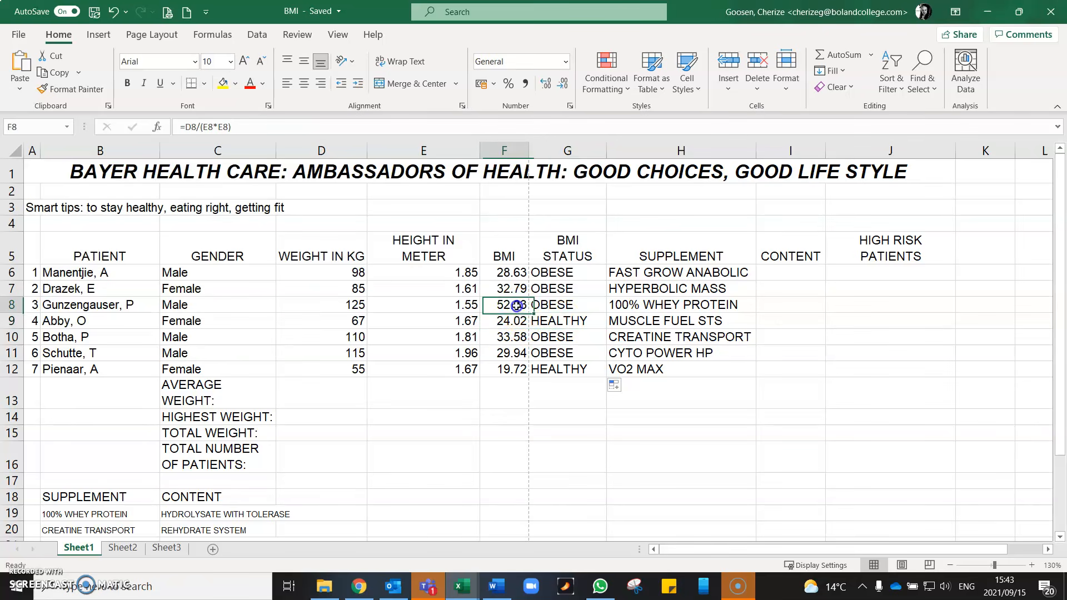
click(562, 305)
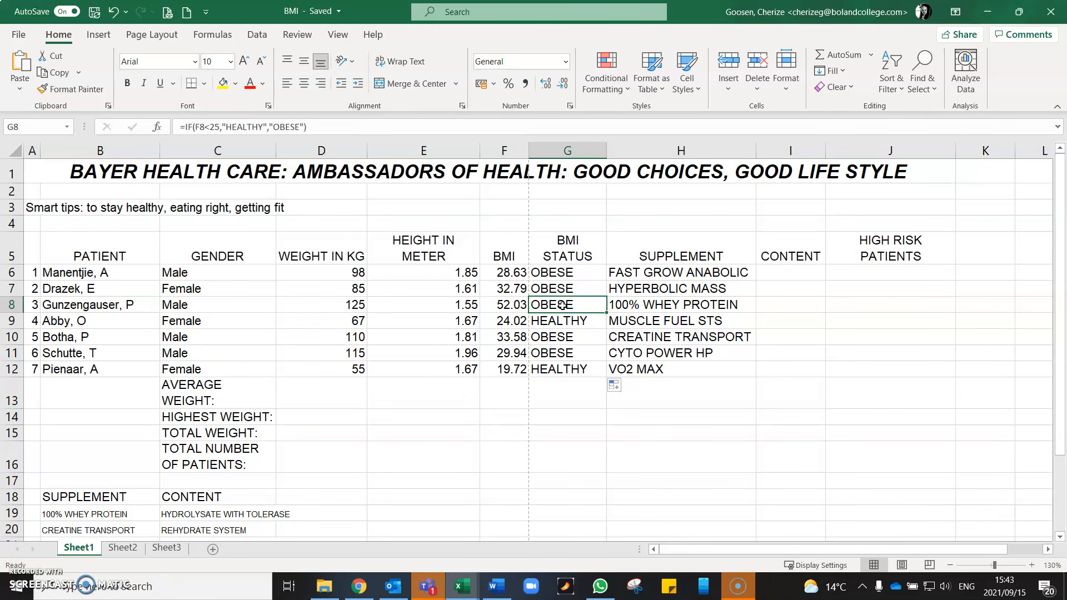
- Name the supplement lookup table in B19:C25 SUPPLEMENT, leaving out its header row
click(792, 272)
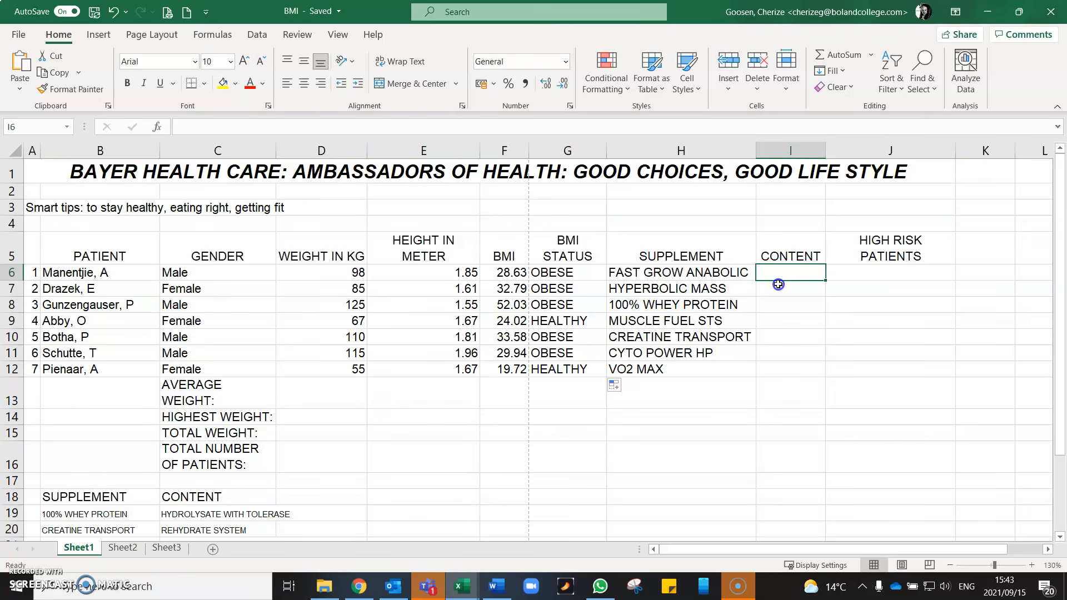
scroll(177, 380, down, 2)
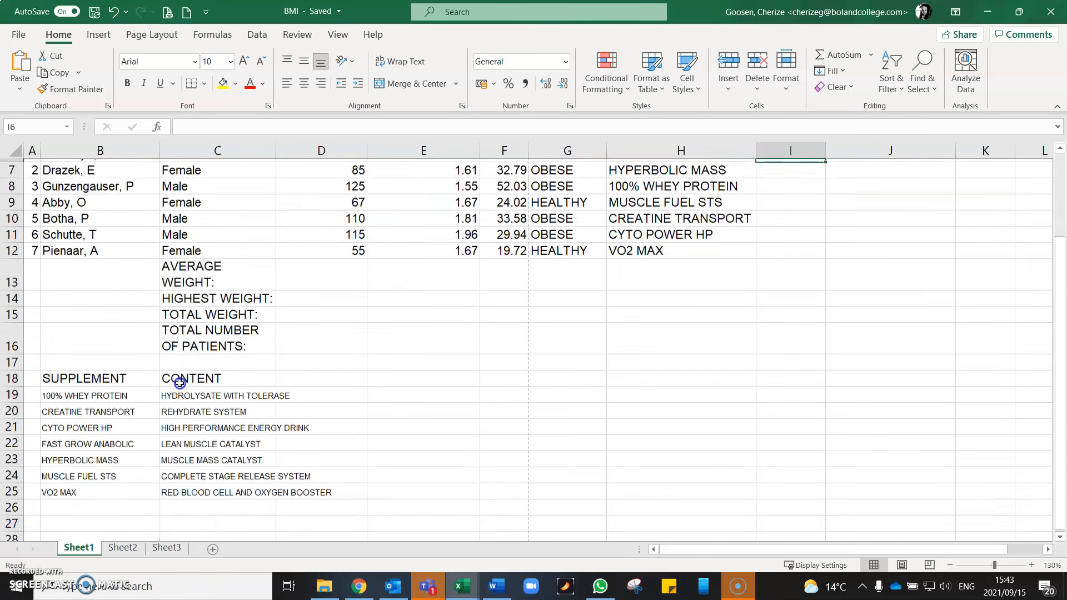
click(63, 393)
drag(63, 393, 214, 487)
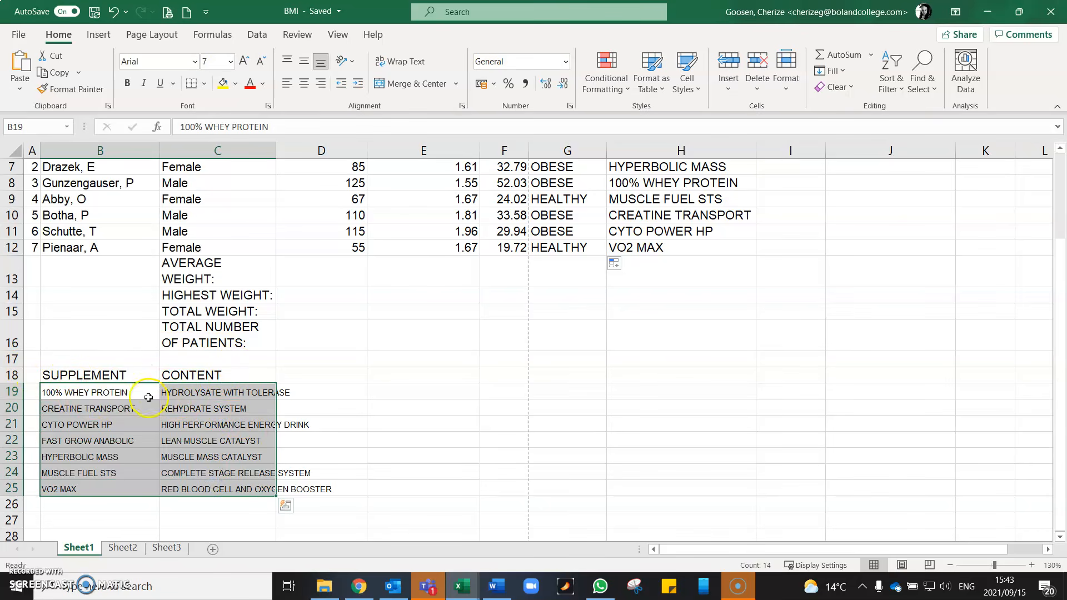
click(21, 127)
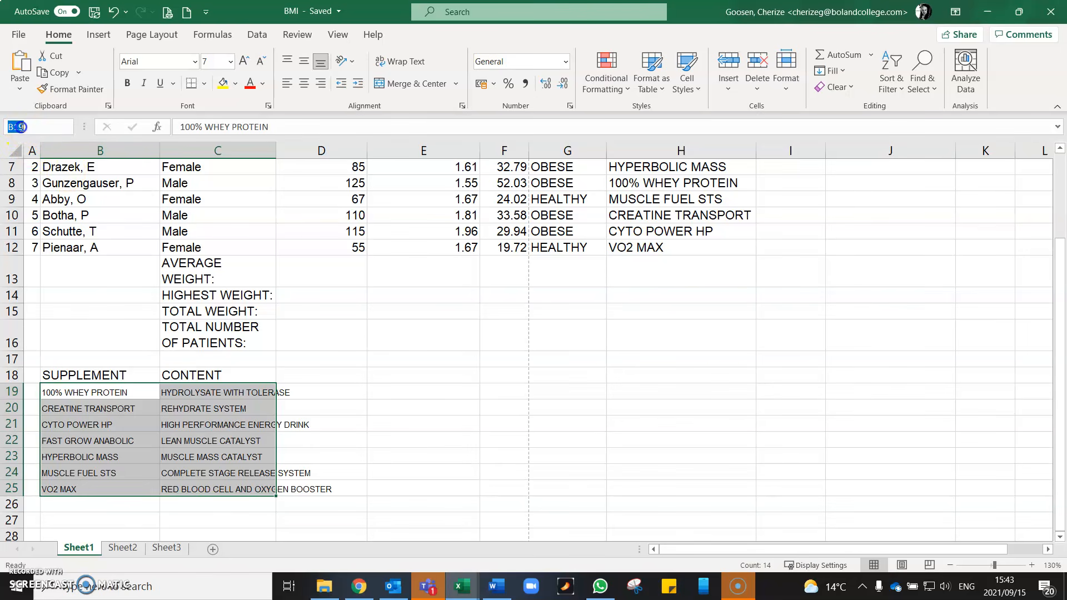
text(S)
text(UPPLEMENT)
key(Return)
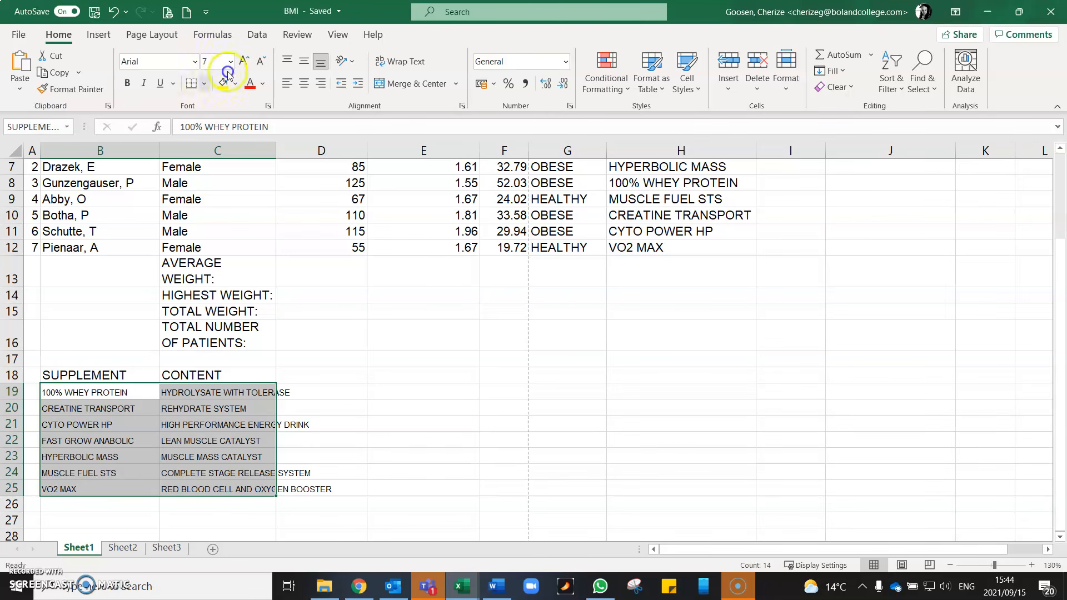
- Start a formula with an equals sign in I6, the first cell of the CONTENT column
scroll(799, 264, up, 2)
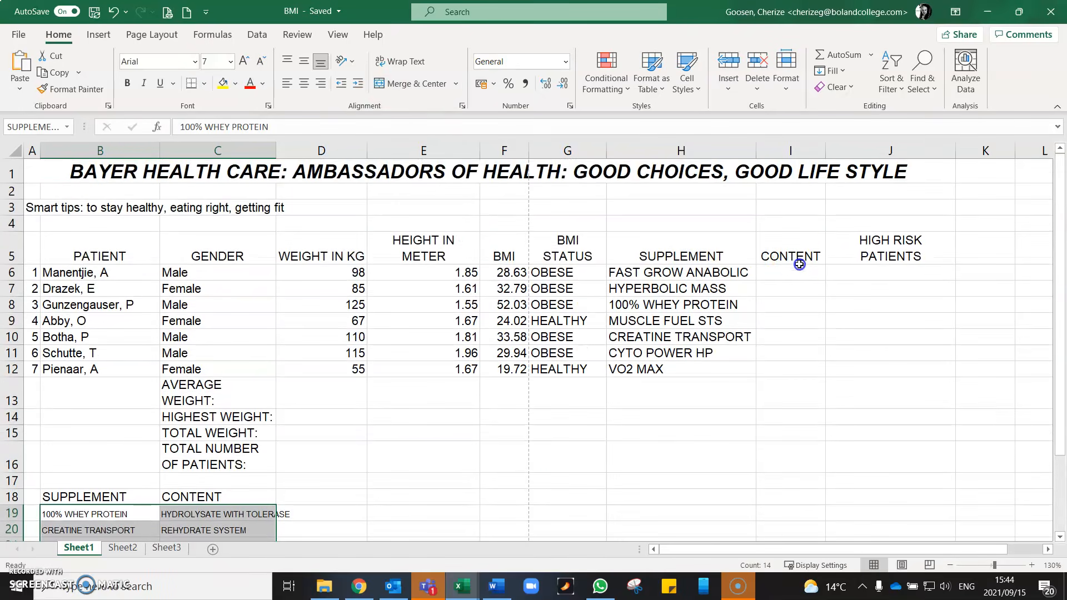
click(789, 275)
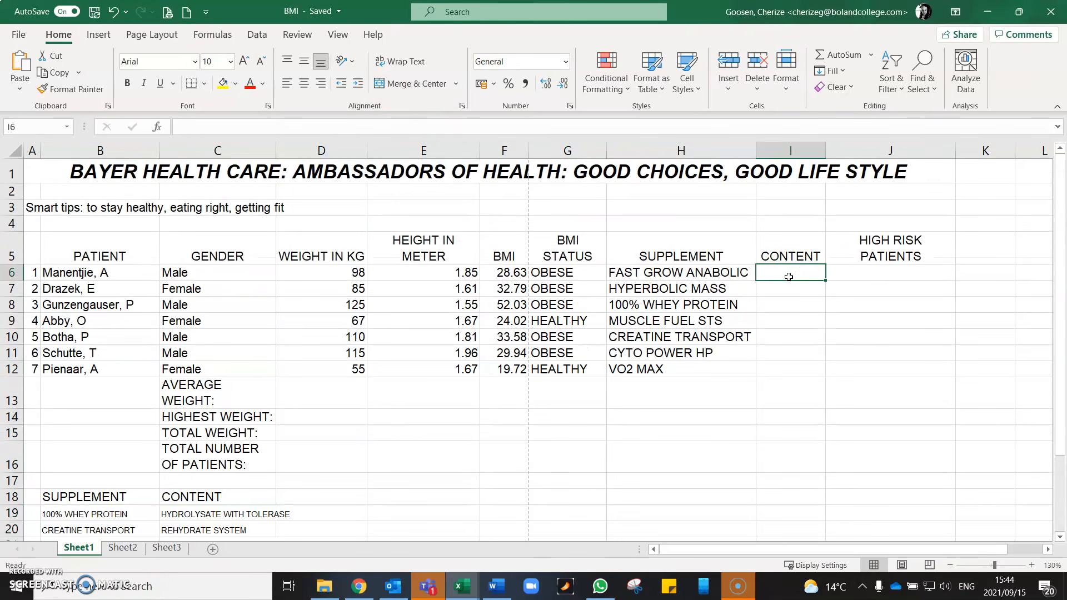
text(=)
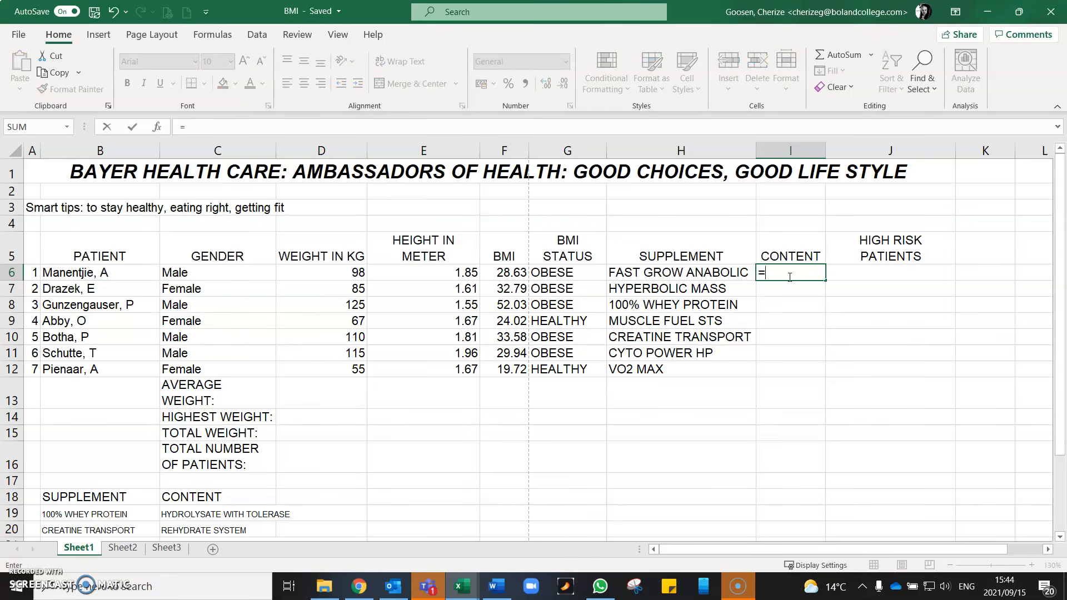
scroll(231, 439, down, 3)
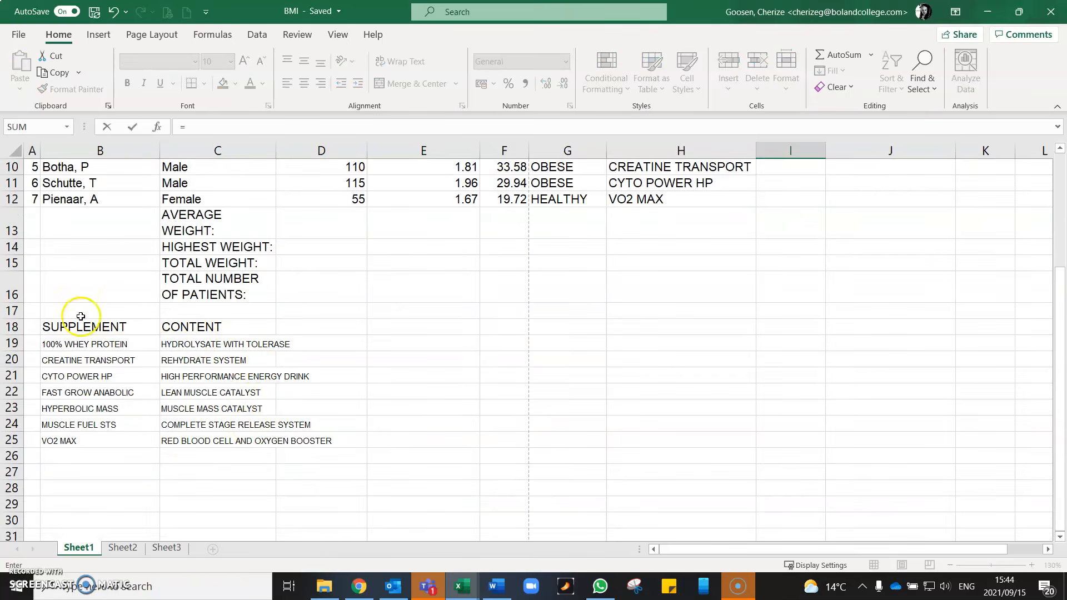
drag(78, 326, 275, 330)
scroll(736, 312, up, 3)
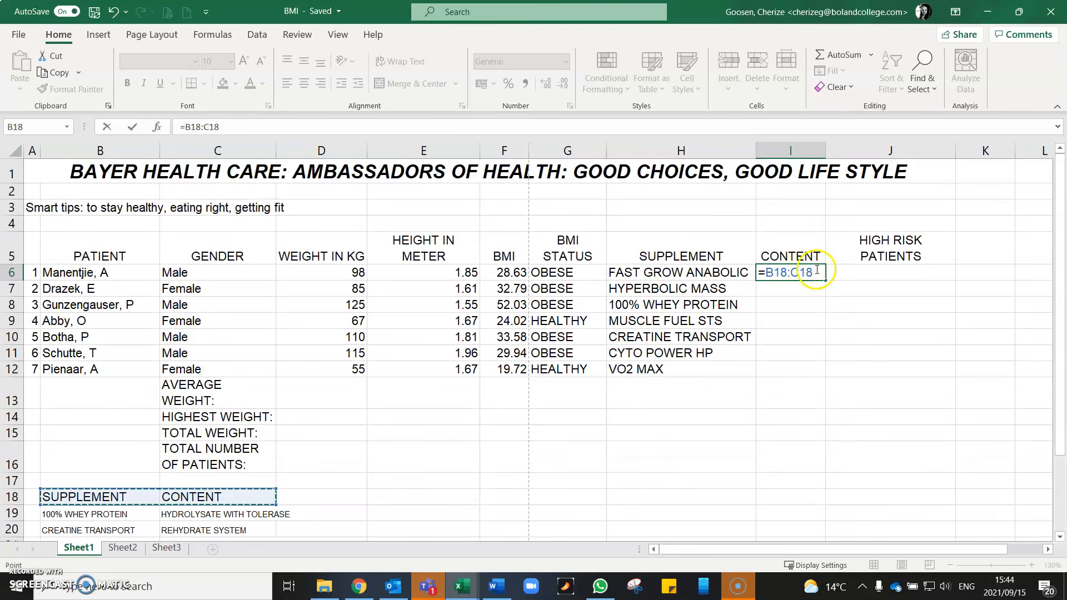
key(BackSpace)
key(BackSpace)
key(BackSpace)
key(BackSpace)
key(BackSpace)
key(BackSpace)
key(BackSpace)
scroll(167, 444, down, 2)
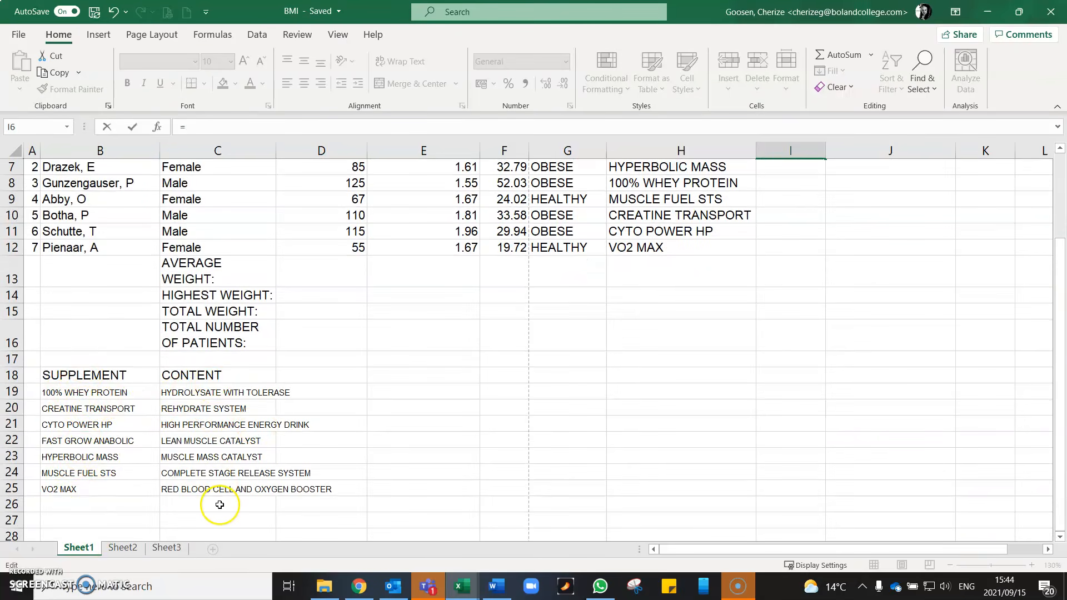
scroll(625, 382, up, 2)
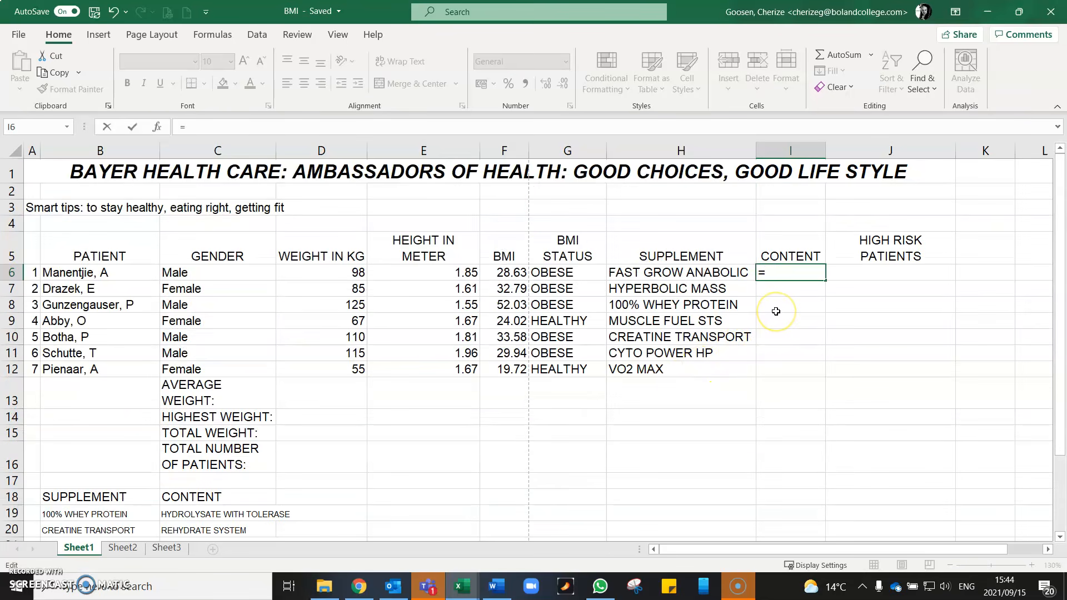
- Complete the I6 formula as a VLOOKUP of H6 in the named range SUPPLEMENT, returning column 2
text(VLOOKUP()
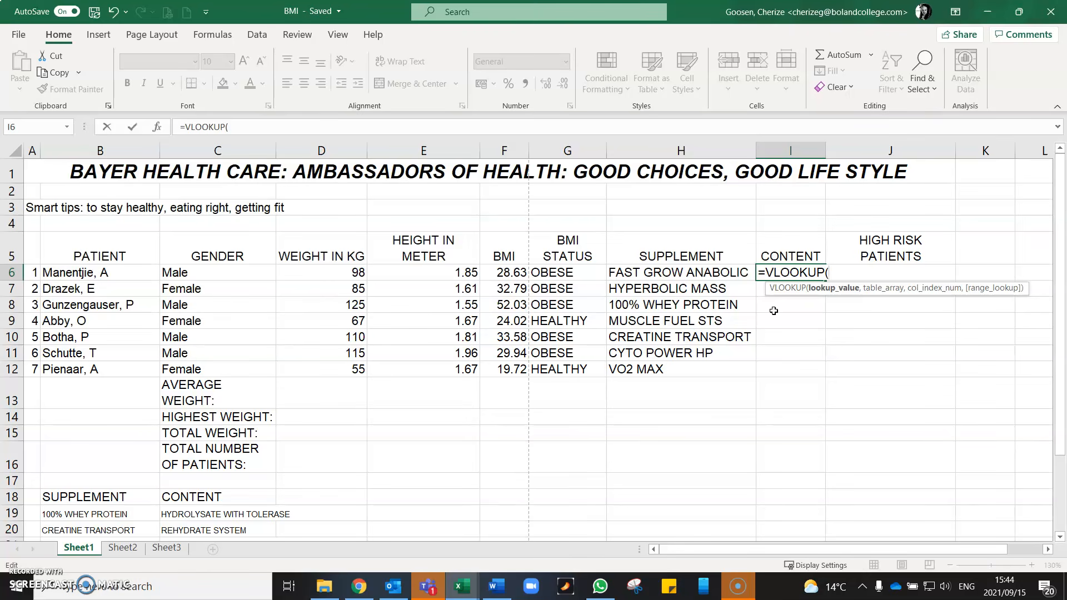
click(790, 275)
click(682, 275)
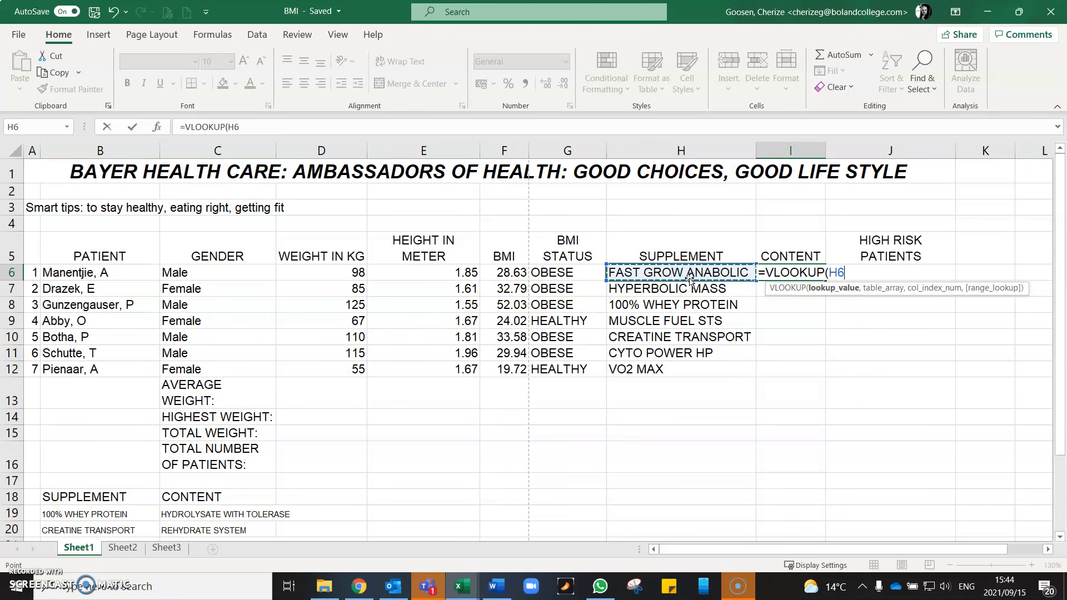
text(,)
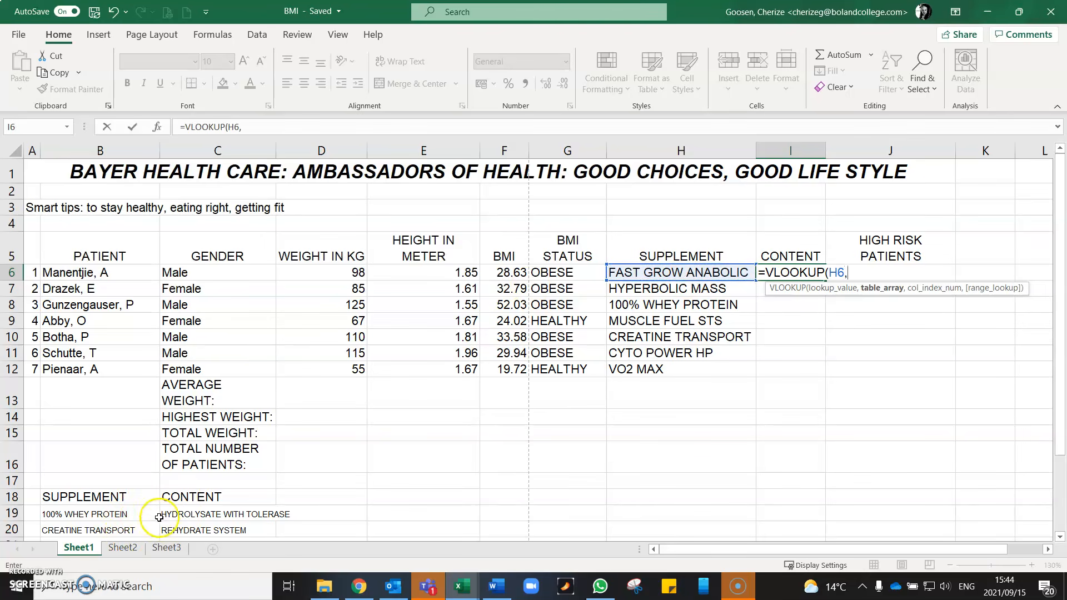
text(SUP)
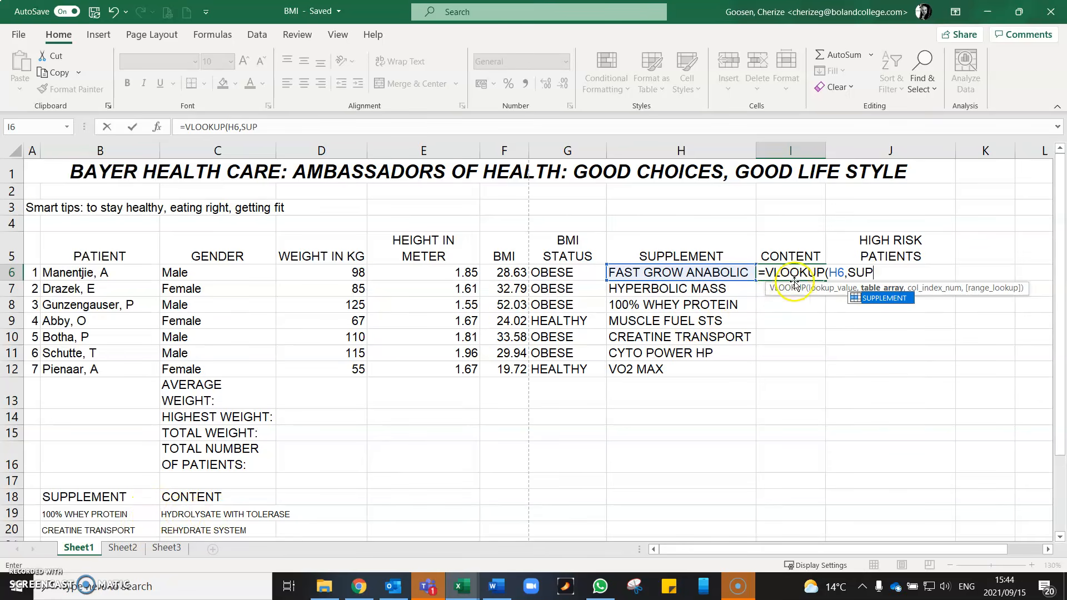
click(892, 301)
click(893, 300)
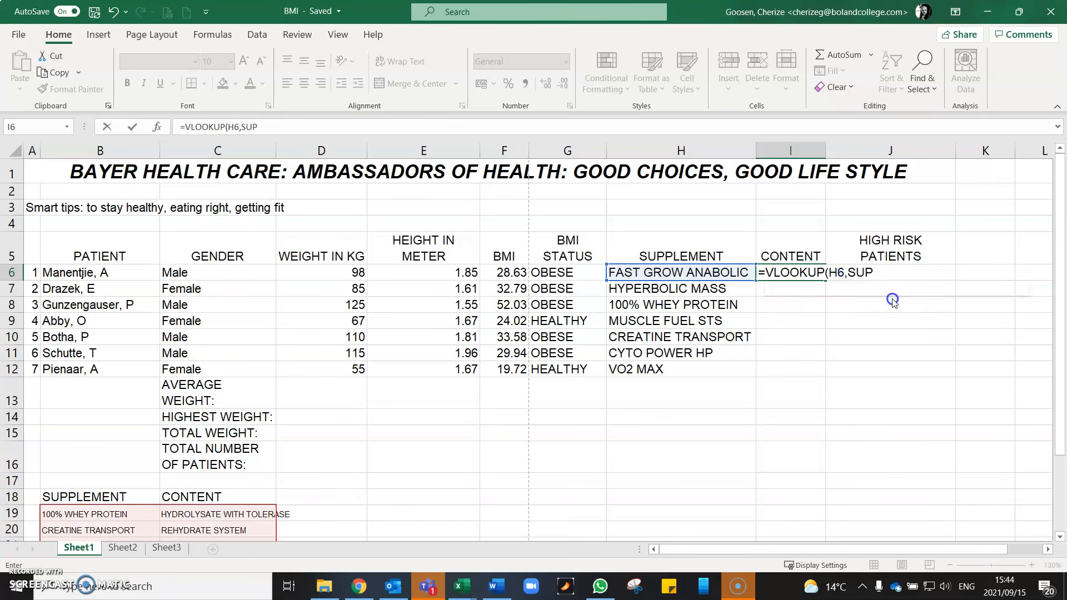
text(,2)
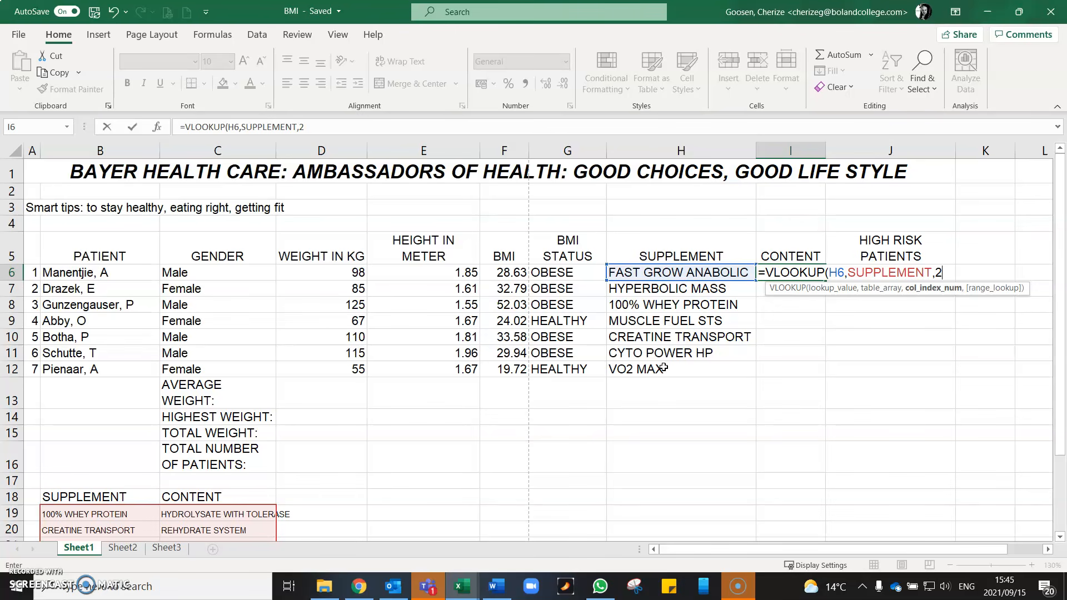
key(Return)
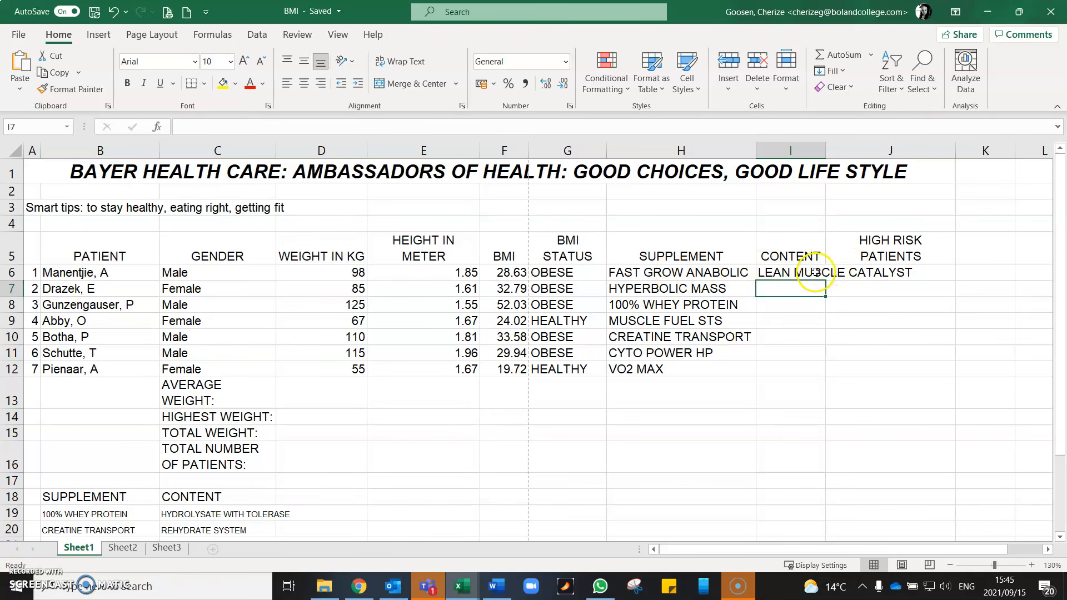
- Fill the content lookup formula from I6 down to I12 and autofit the CONTENT column's width
scroll(392, 382, down, 1)
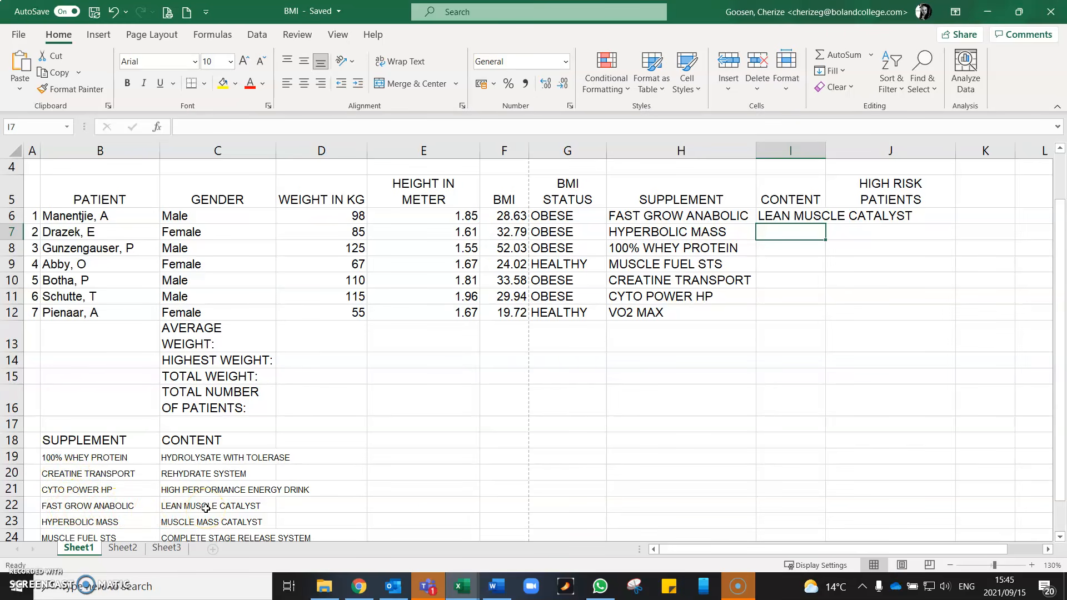
click(795, 217)
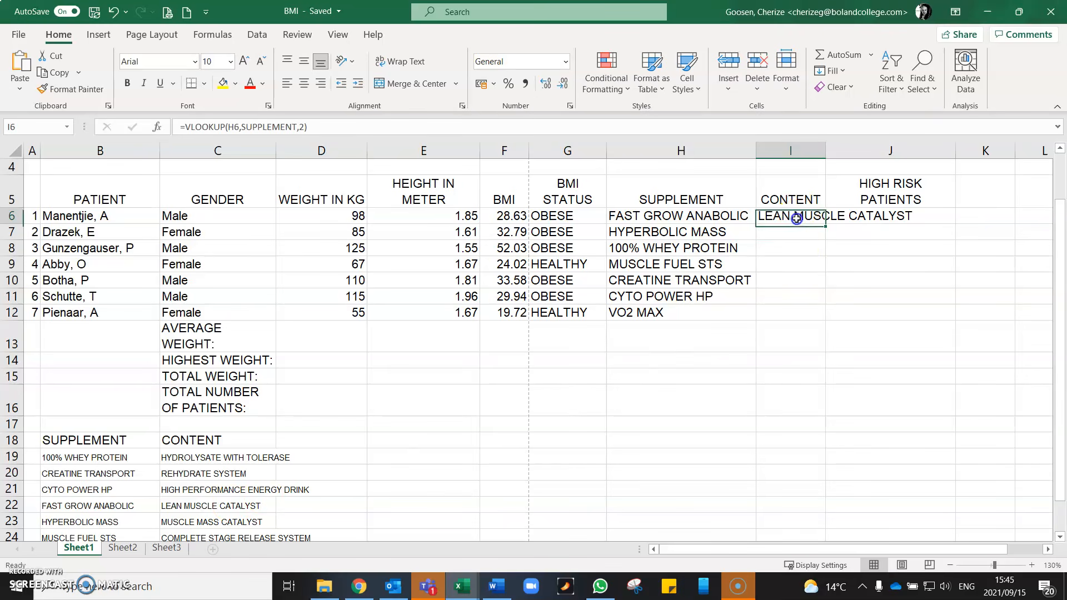
drag(827, 224, 829, 317)
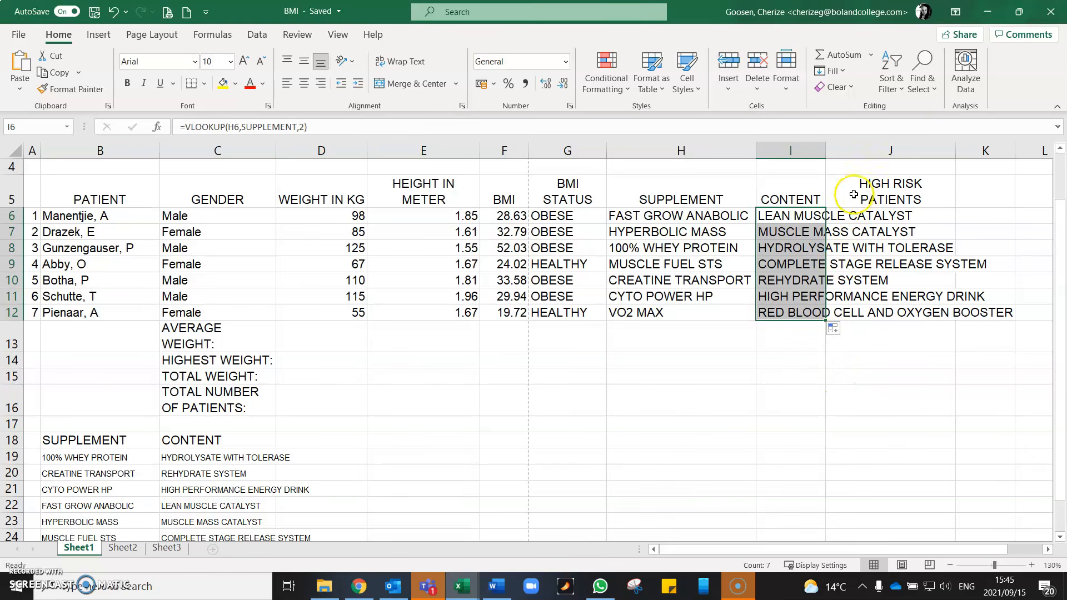
double_click(827, 155)
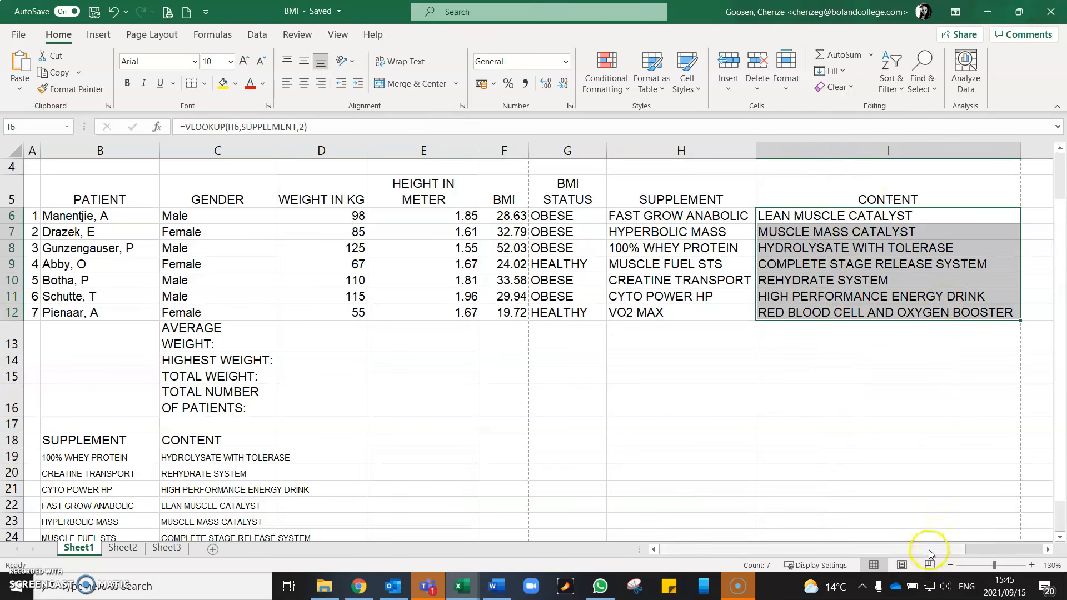
- Start an IF formula in J6, the first HIGH RISK PATIENTS cell, testing whether G6 equals "OBESE"
drag(959, 550, 1036, 543)
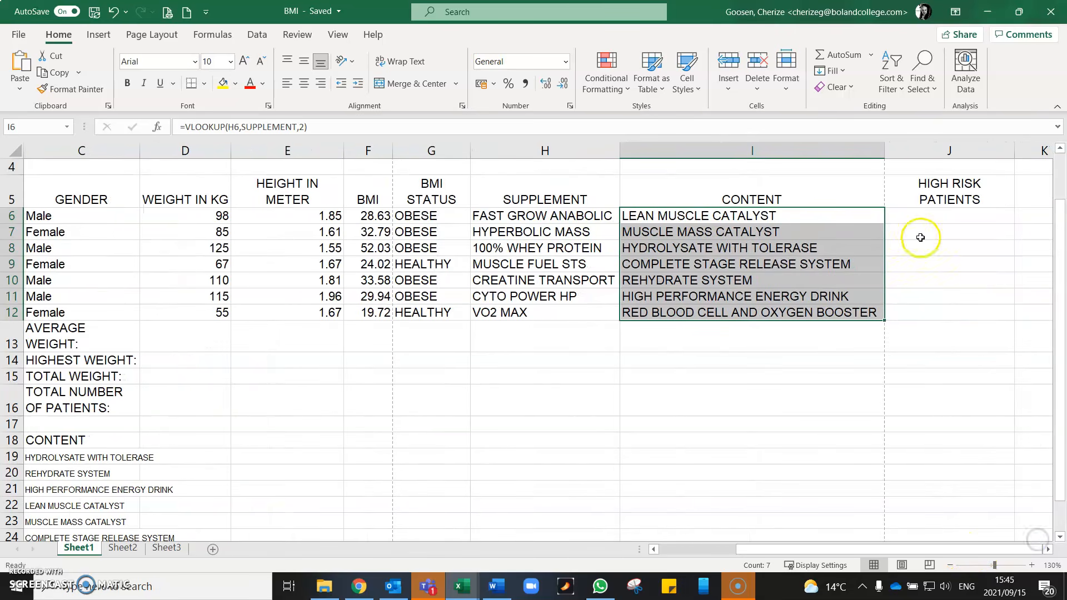
click(922, 215)
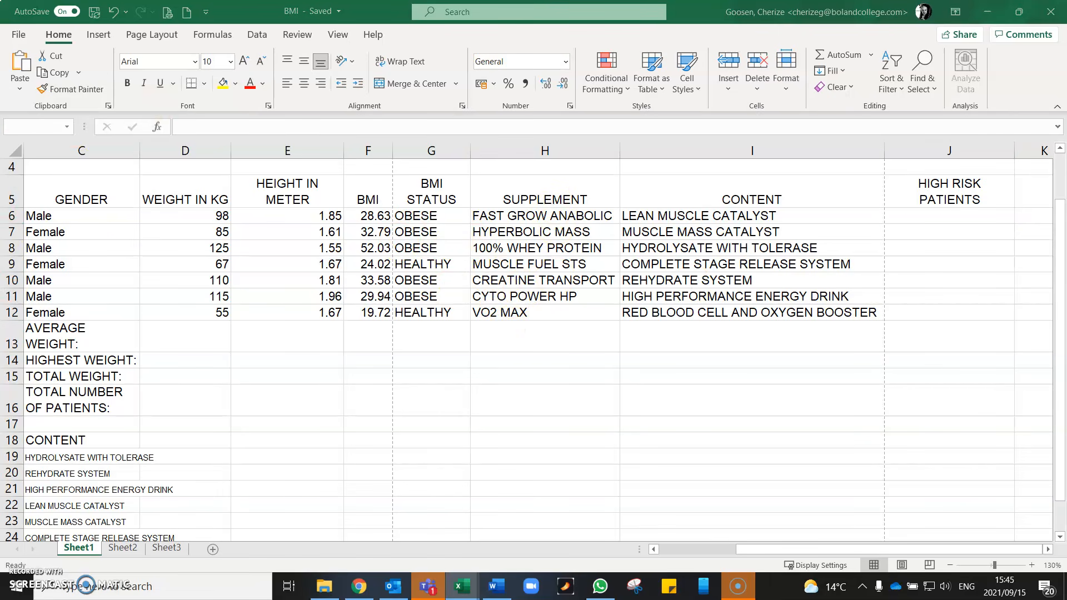
click(927, 215)
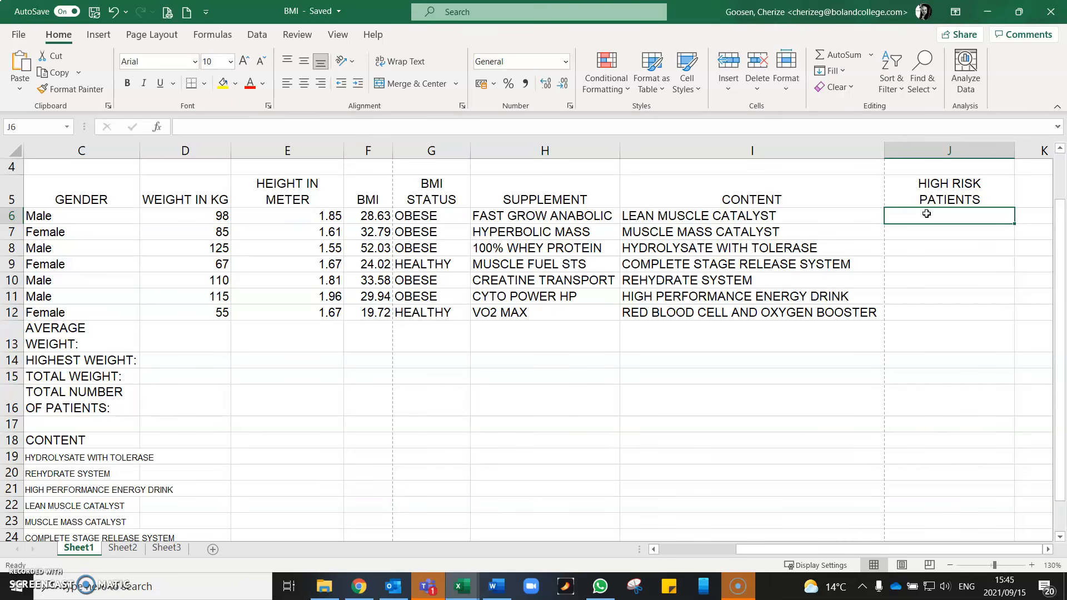
text(=IF)
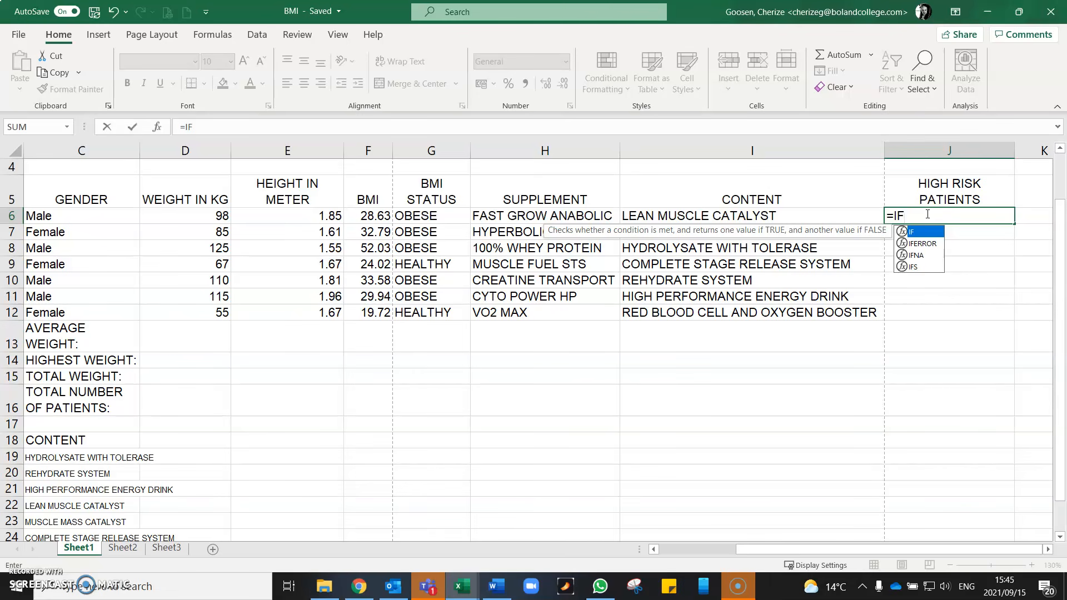
text(()
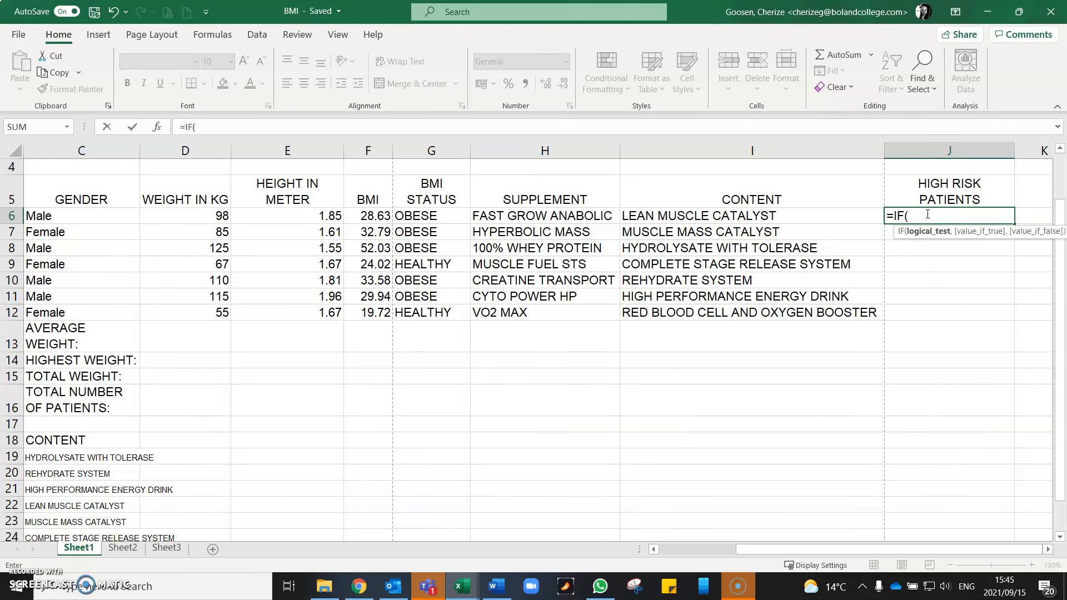
click(922, 212)
click(434, 216)
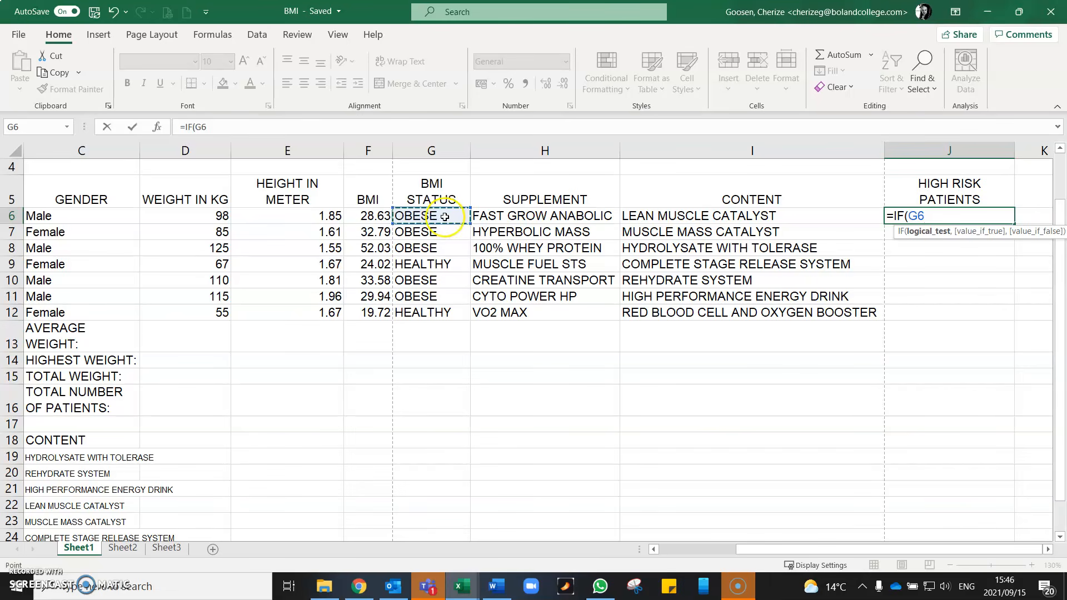
text(="OBESE)
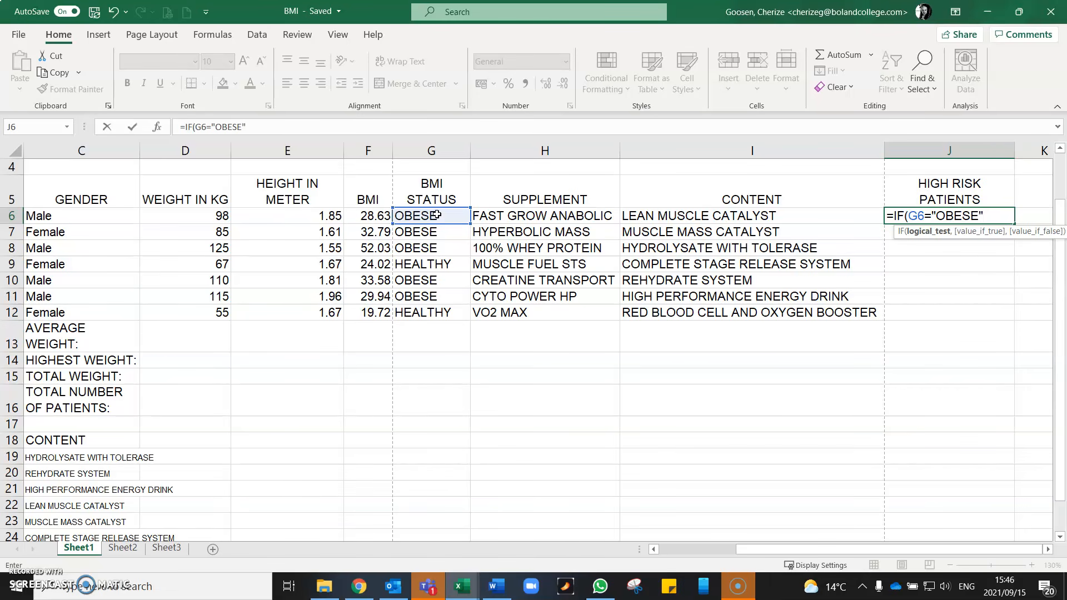
text(,)
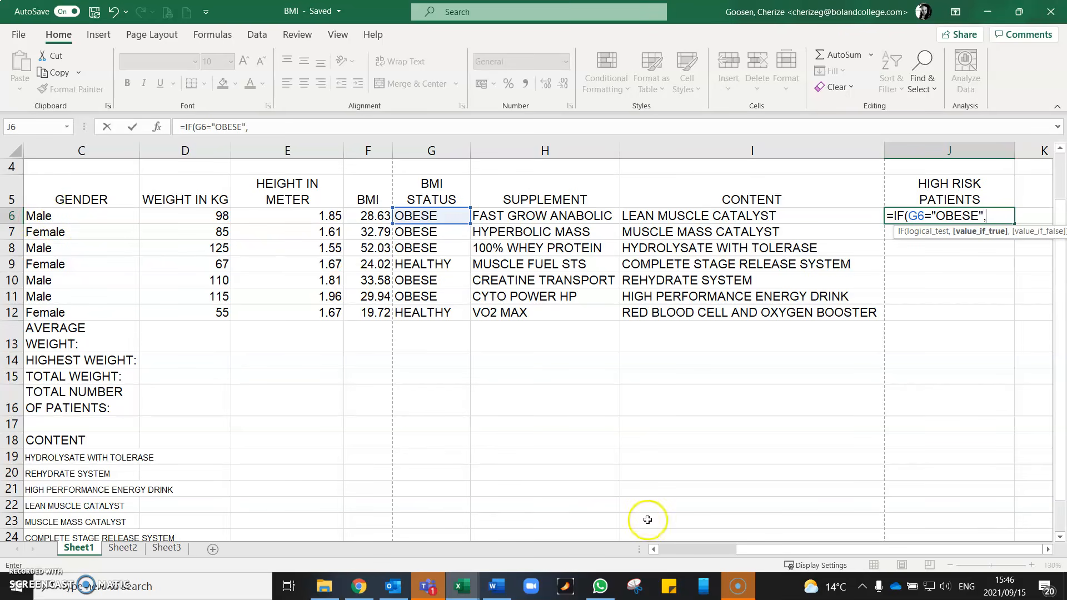
- Complete the IF formula in J6 with patient cell B6 as the true result and "HEALTHY" as the false result
drag(747, 550, 663, 550)
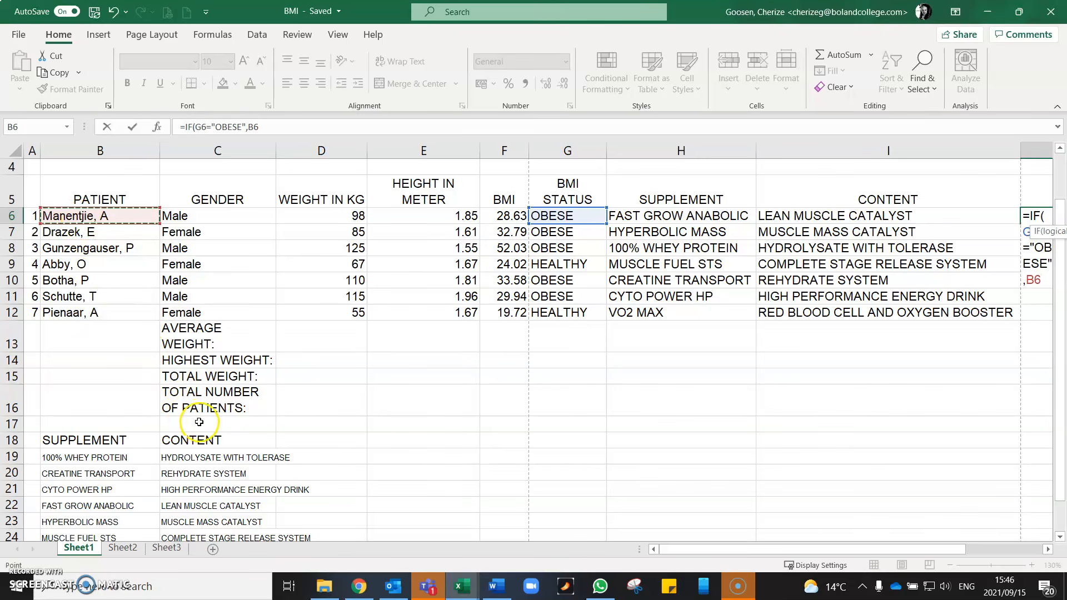
drag(786, 550, 928, 558)
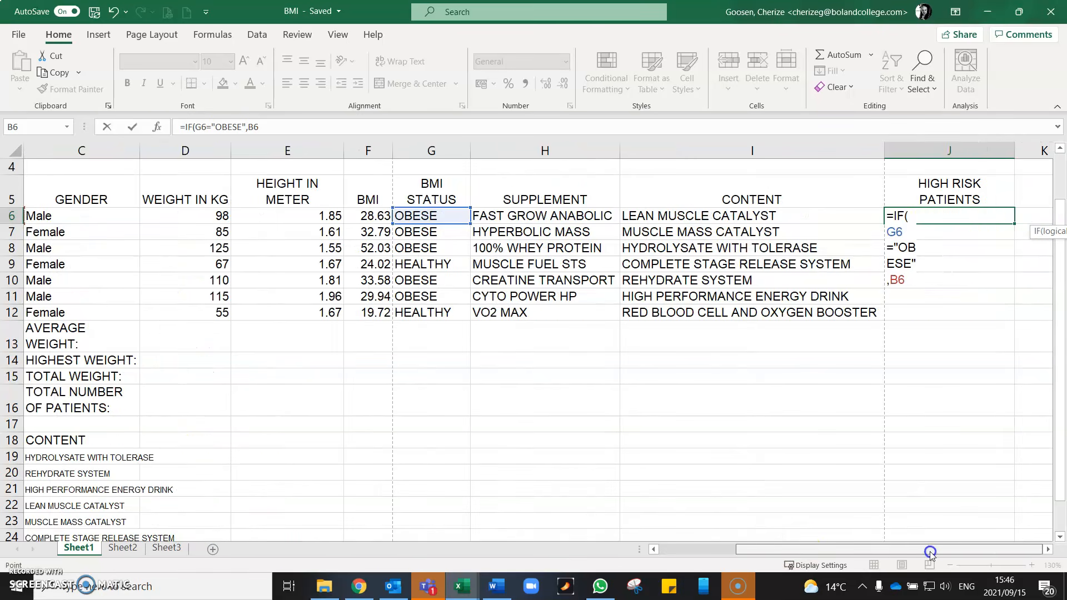
text(,"HEAL)
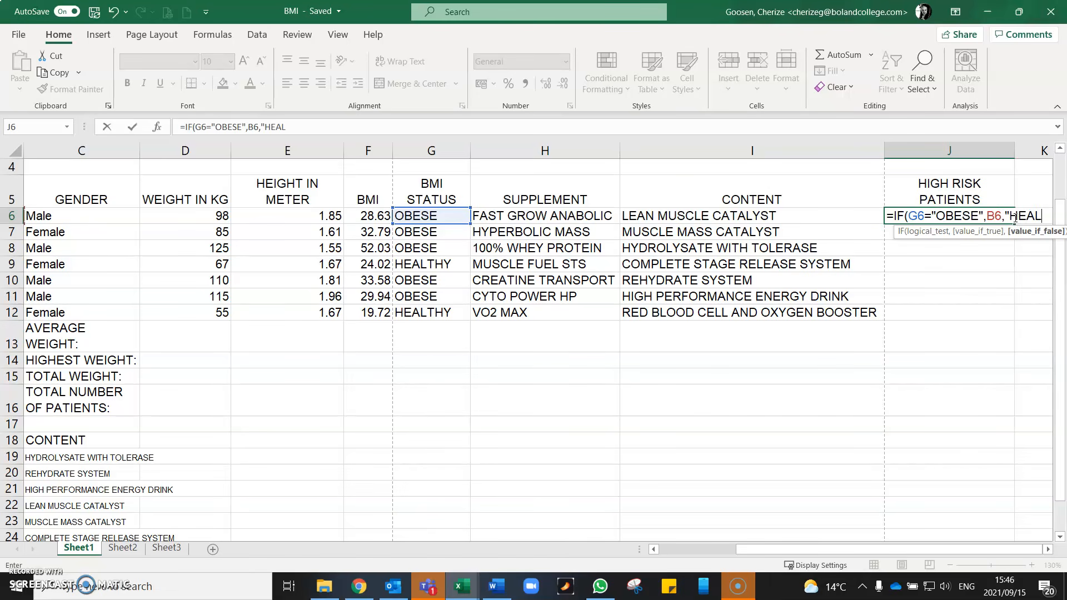
text(THY)
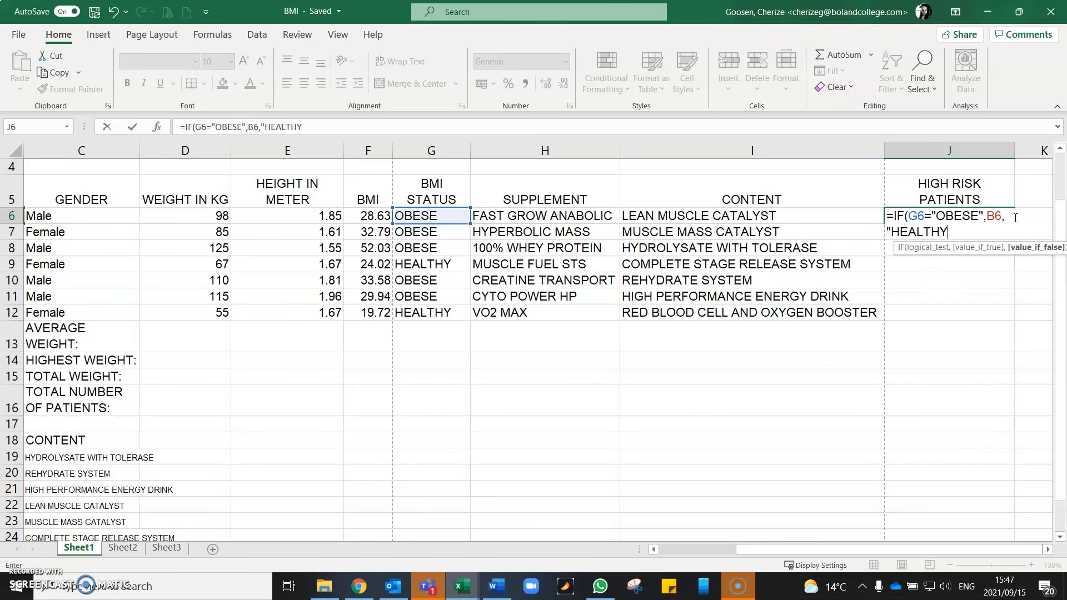
text(")
key(Return)
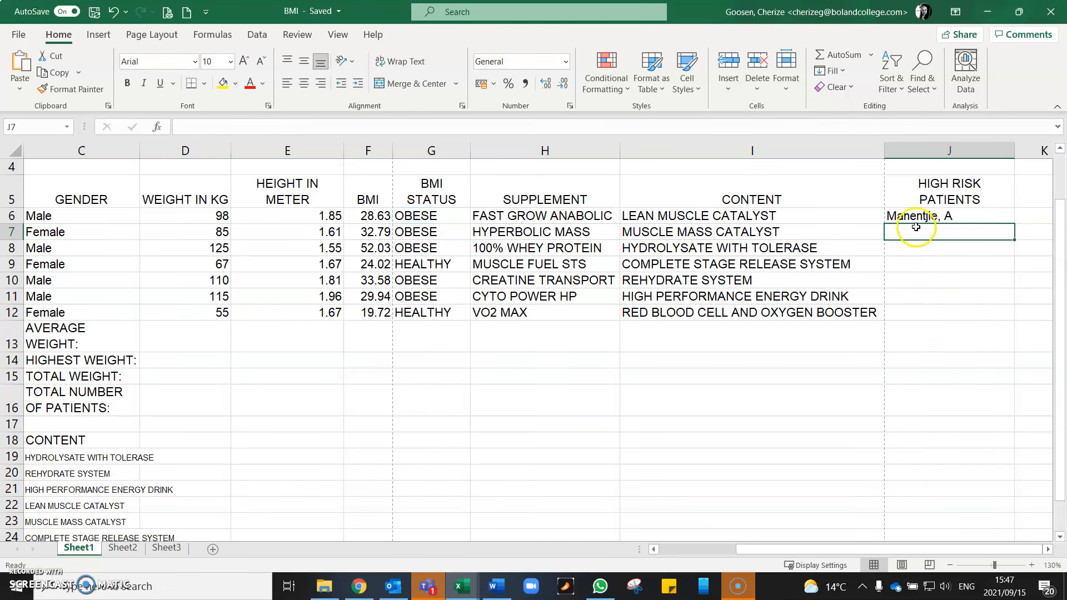
- Fill the high-risk patient formula from J6 down to J12 and check the copied formula in J9
click(920, 217)
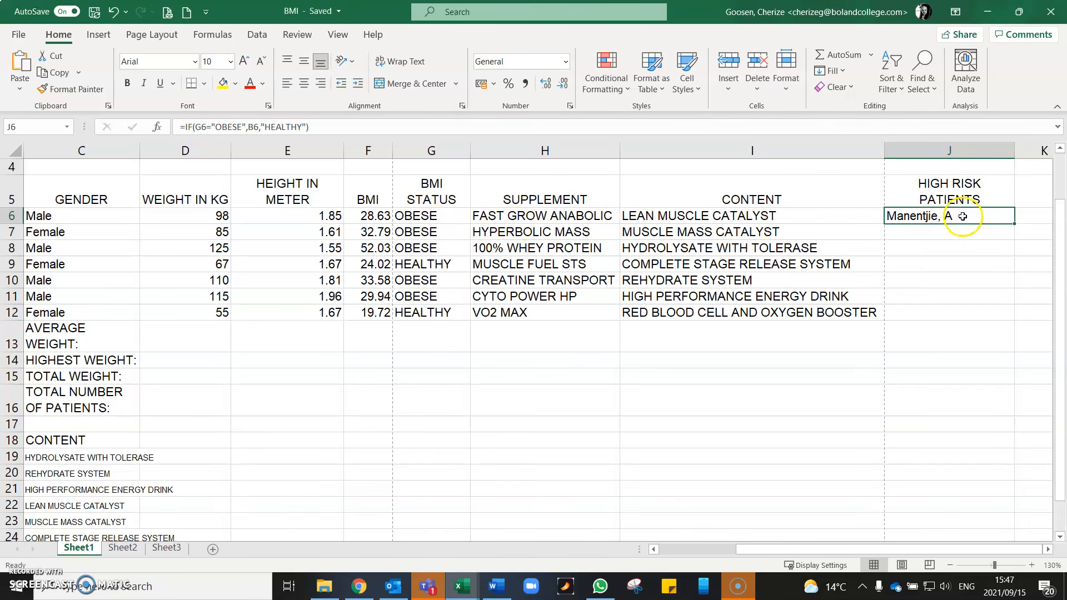
drag(1014, 223, 1011, 316)
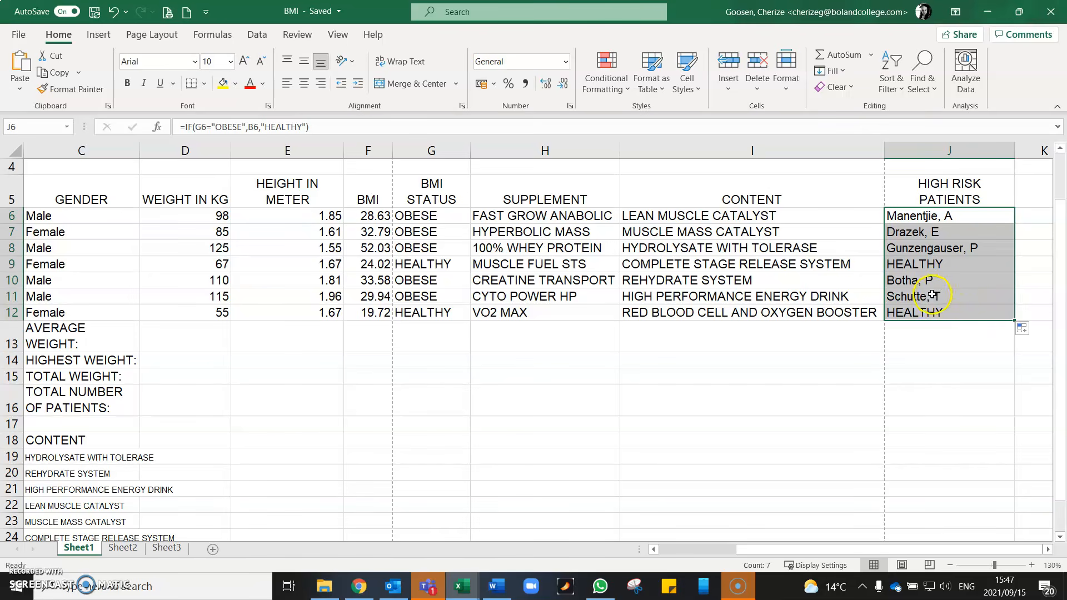
click(938, 264)
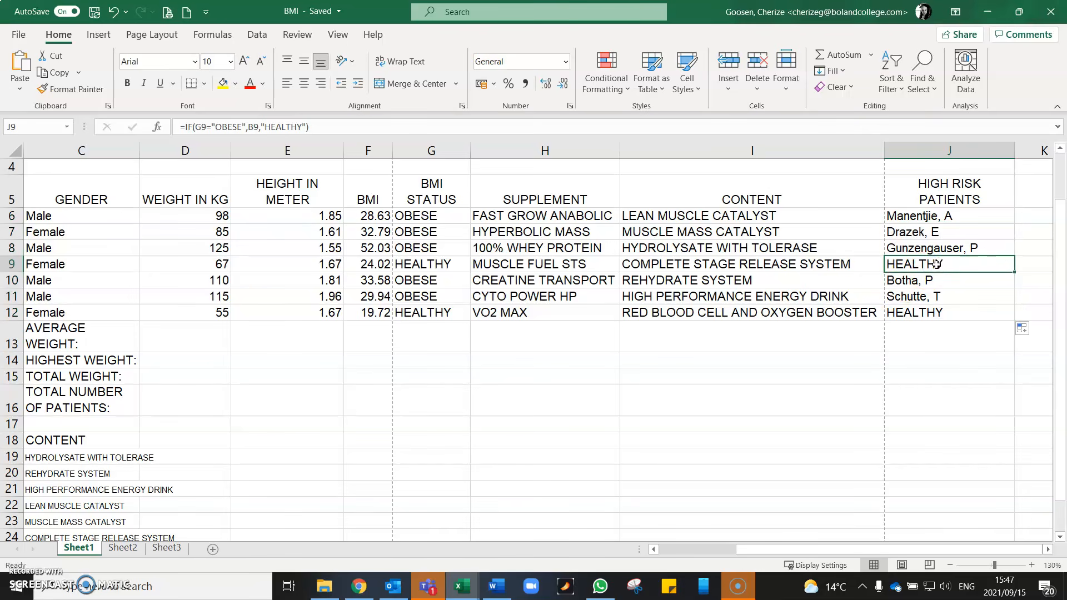